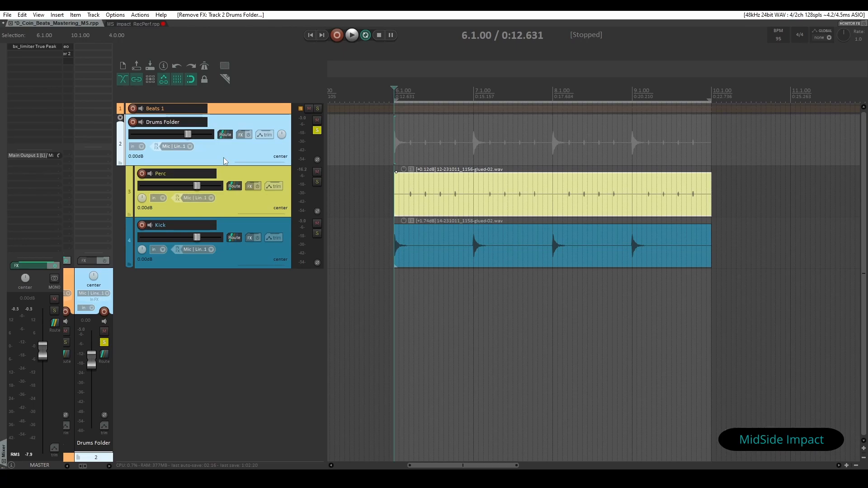
# Add the VST3 Ozone Imager 2 plug-in to the Drums Folder track and play the loop to view its stereo image
pyautogui.click(242, 261)
pyautogui.click(225, 213)
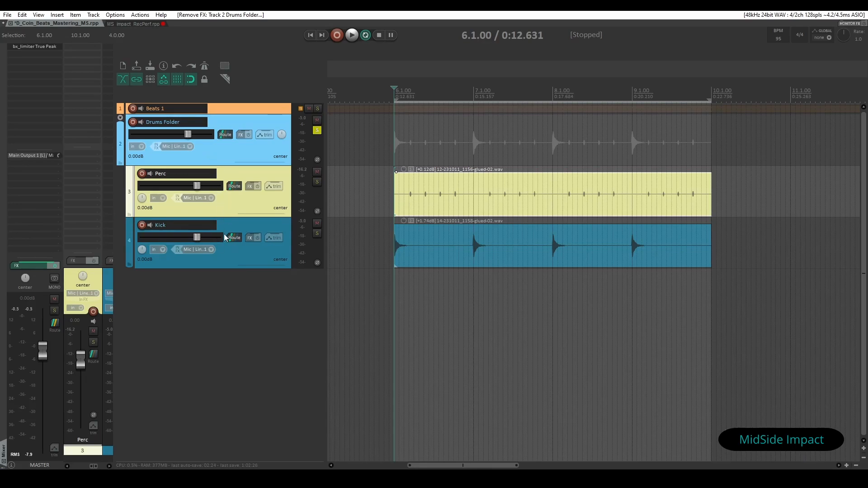
pyautogui.click(207, 155)
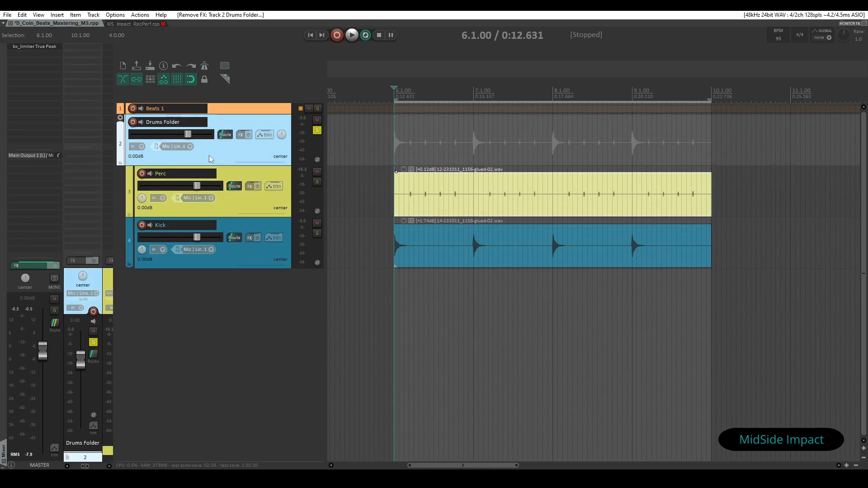
pyautogui.click(81, 47)
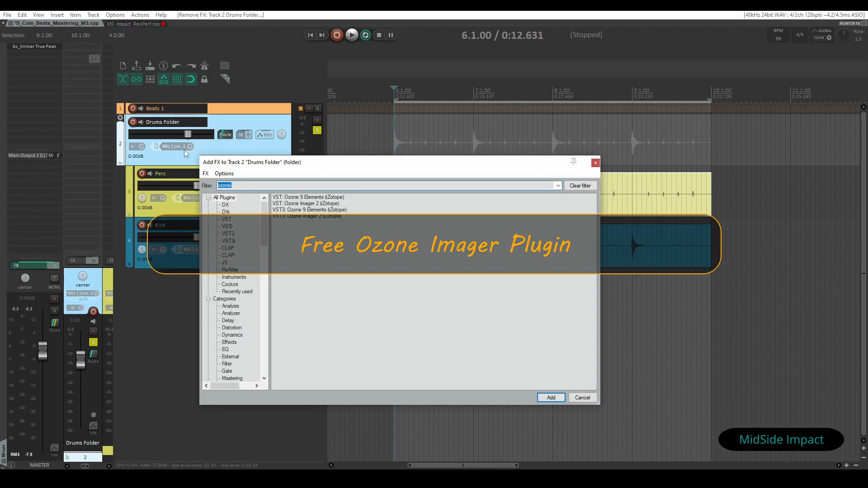
pyautogui.doubleClick(296, 216)
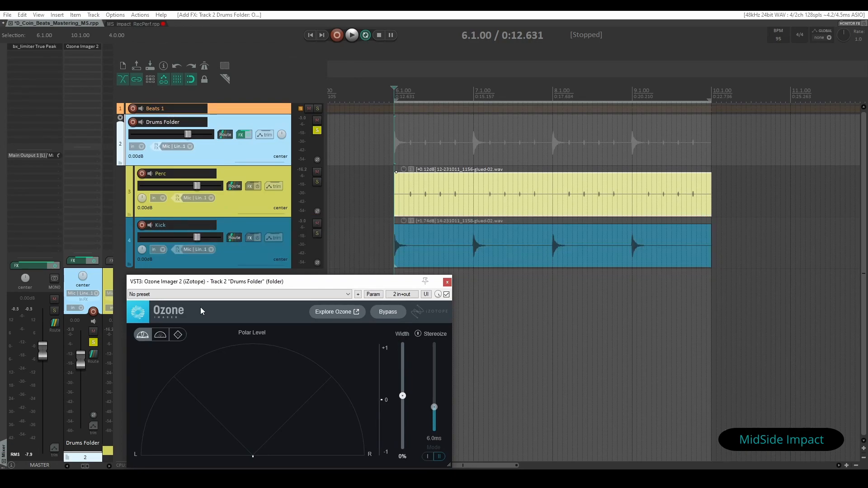
pyautogui.press('space')
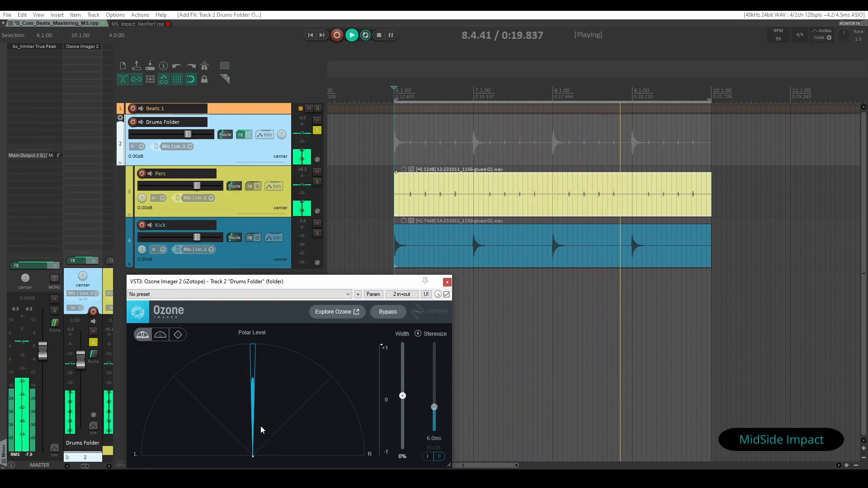
pyautogui.press('space')
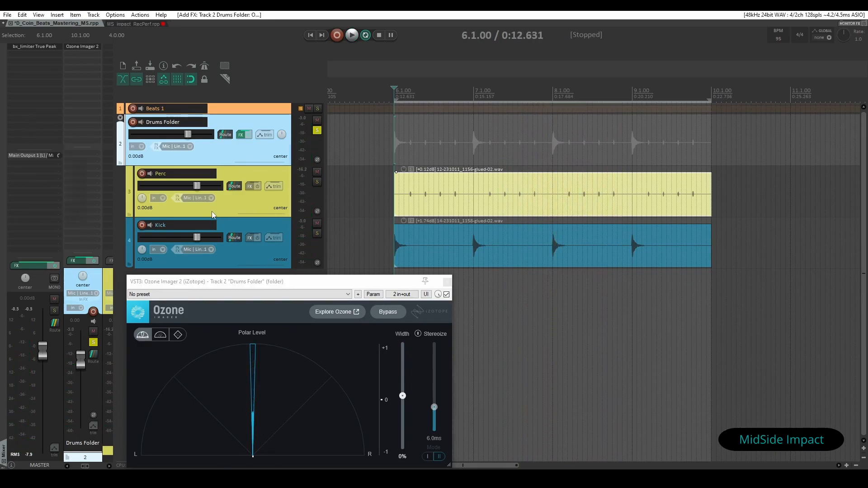
# Pan the Perc track 50% right and play the loop to check the stereo image in Ozone Imager
pyautogui.click(286, 149)
pyautogui.moveTo(142, 198); pyautogui.dragTo(142, 198)
pyautogui.click(256, 393)
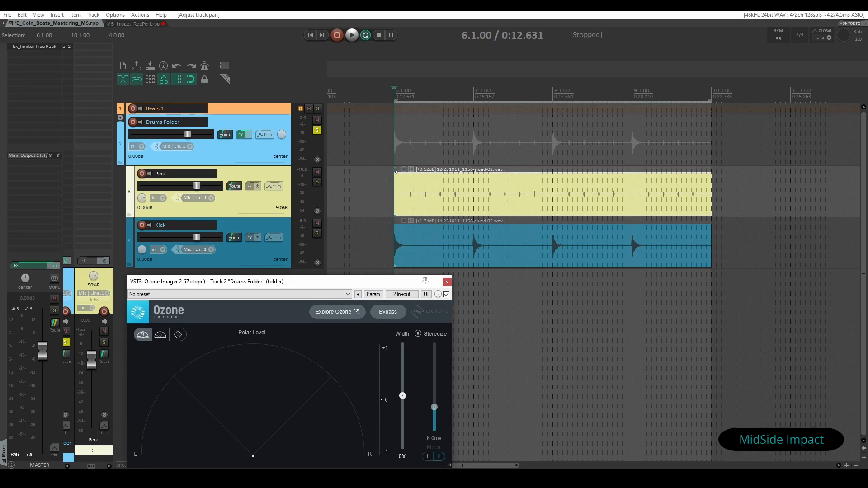
pyautogui.press('space')
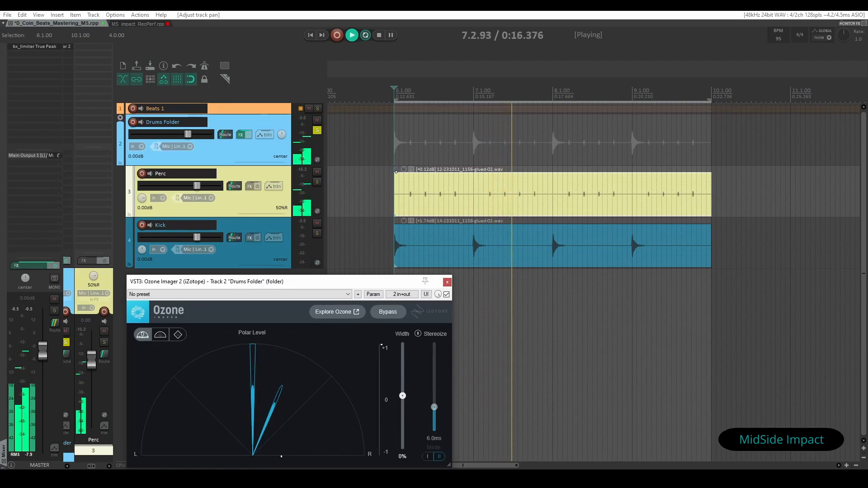
pyautogui.press('space')
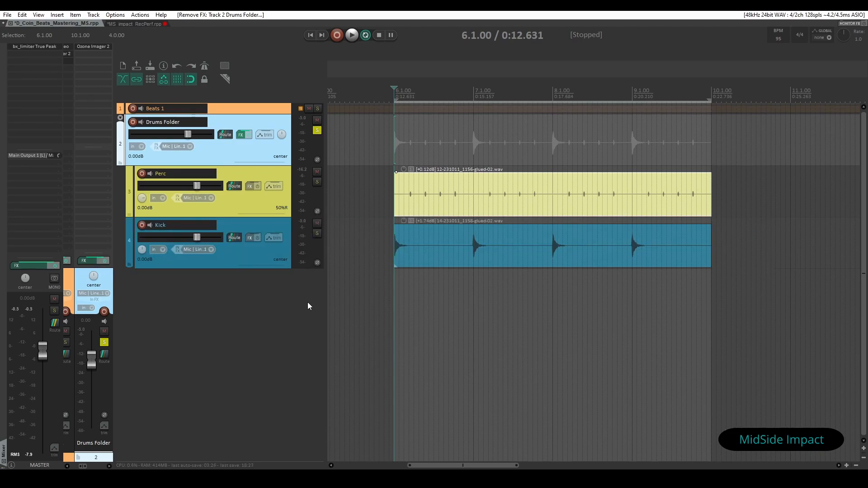
# Add the VST3 Waves F6-RTA Stereo equalizer to the Drums Folder track
pyautogui.click(235, 257)
pyautogui.click(251, 202)
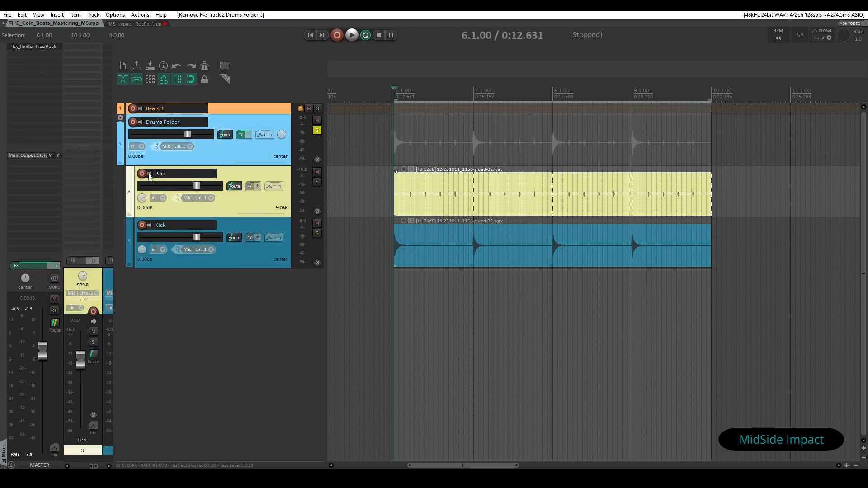
pyautogui.click(215, 150)
pyautogui.click(218, 150)
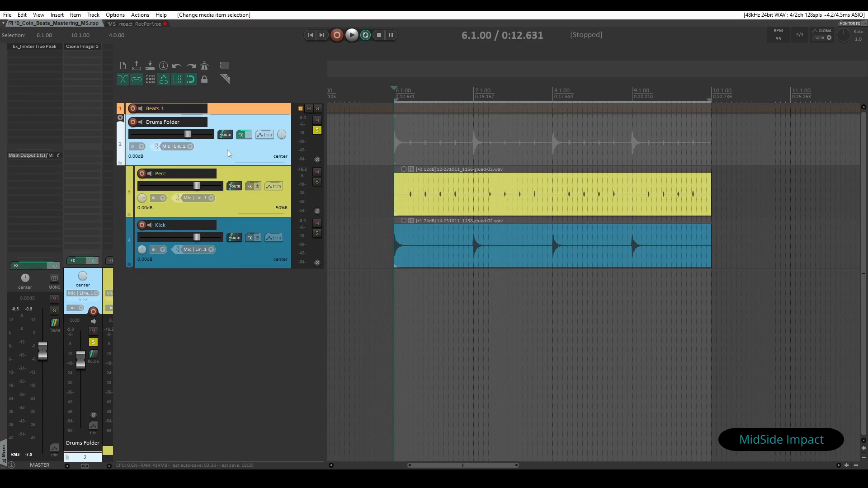
pyautogui.doubleClick(79, 53)
pyautogui.write('w')
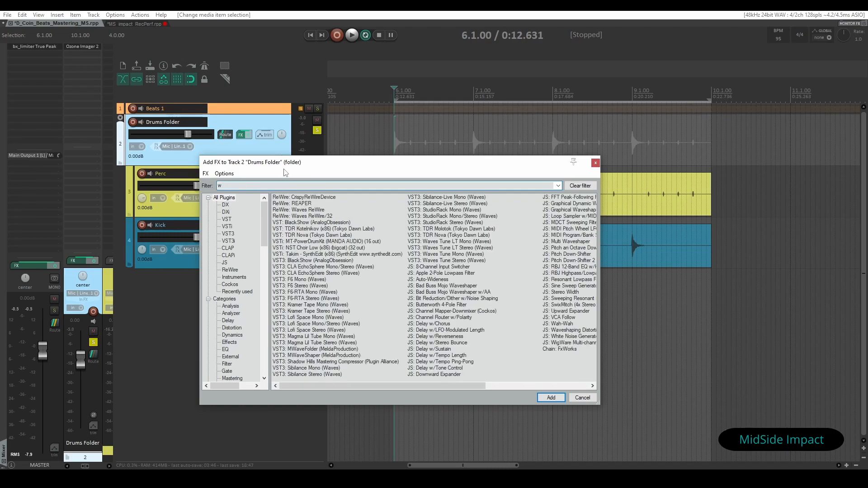
pyautogui.write('aves f6')
pyautogui.doubleClick(304, 216)
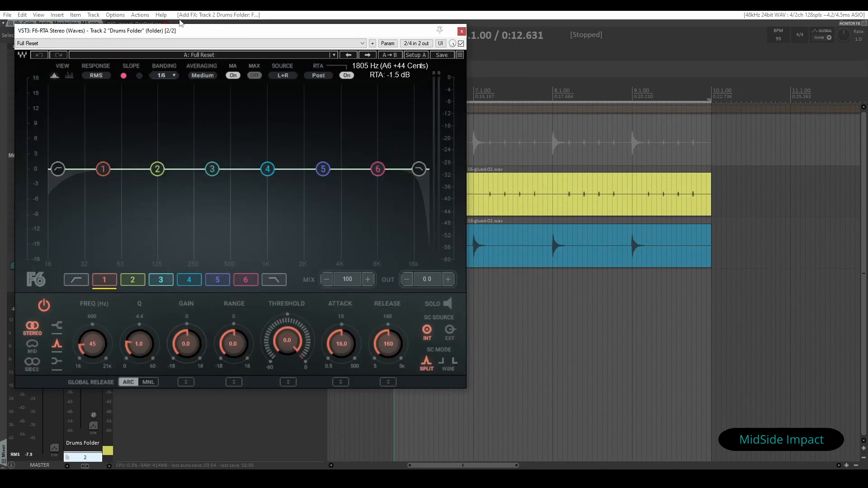
# Move F6-RTA Stereo ahead of Ozone Imager 2 in the Drums Folder effects chain
pyautogui.moveTo(198, 27); pyautogui.dragTo(408, 102)
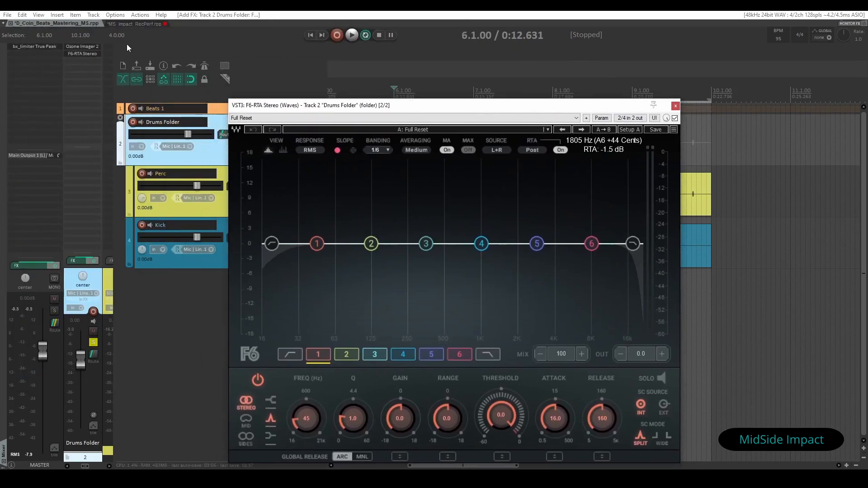
pyautogui.click(77, 53)
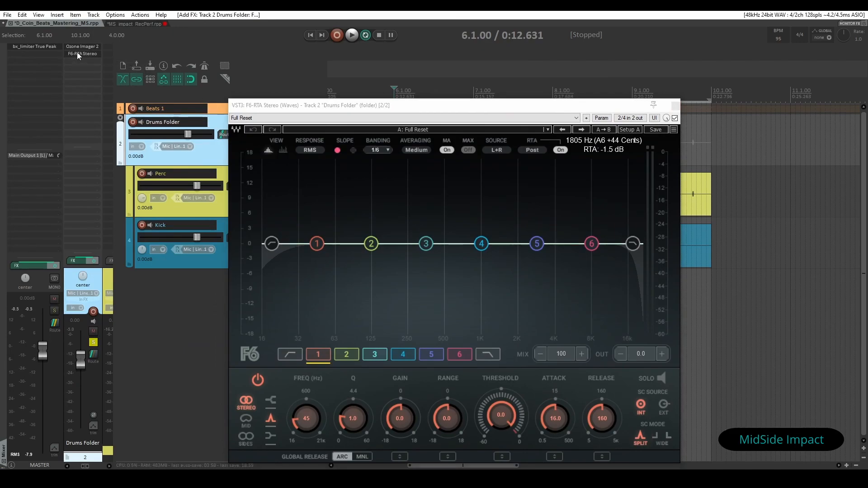
pyautogui.moveTo(77, 47); pyautogui.dragTo(77, 45)
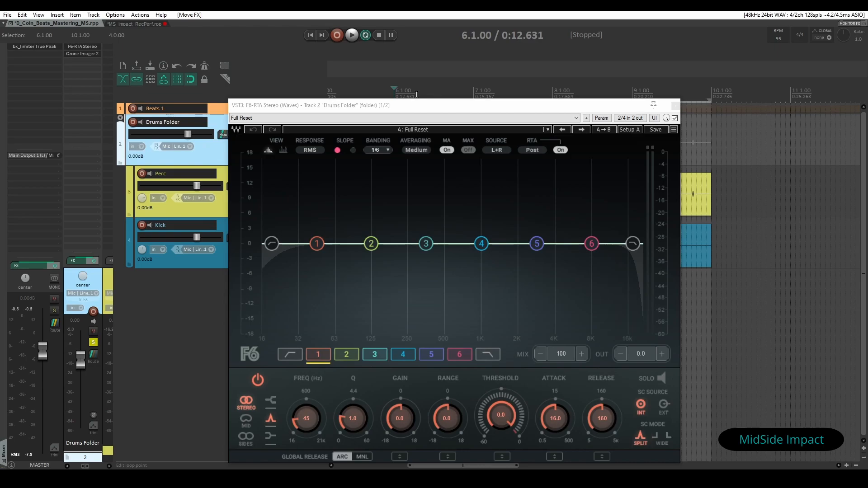
pyautogui.moveTo(430, 110); pyautogui.dragTo(336, 115)
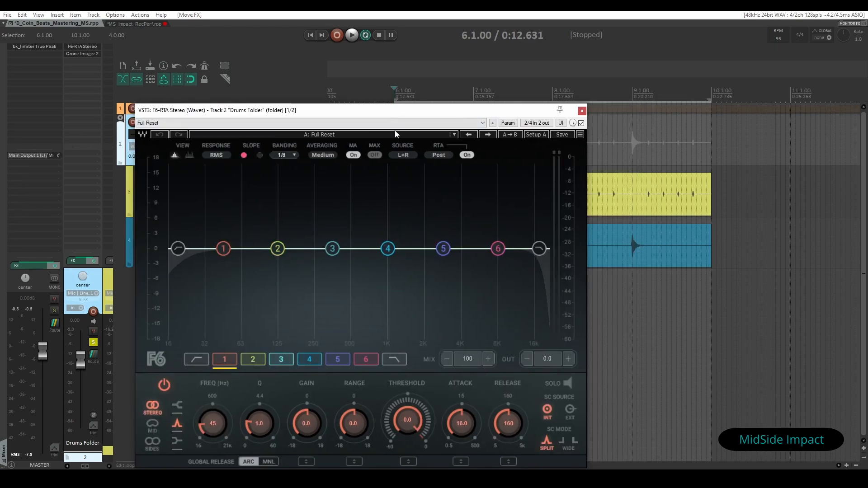
# During playback, set F6 band 4 to Mid at 1215 Hz with 3.5 dB gain and Q 0.5, toggling the band to compare
pyautogui.press('space')
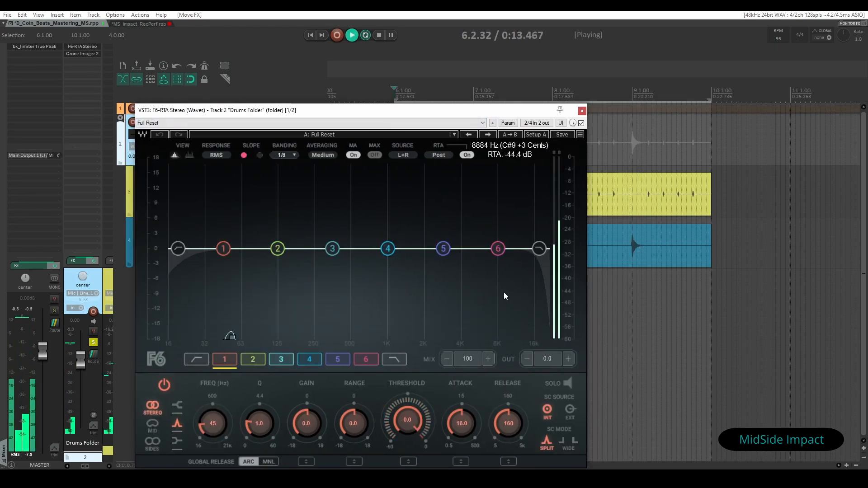
pyautogui.moveTo(389, 249); pyautogui.dragTo(398, 234)
pyautogui.click(153, 424)
pyautogui.moveTo(303, 420); pyautogui.dragTo(303, 415)
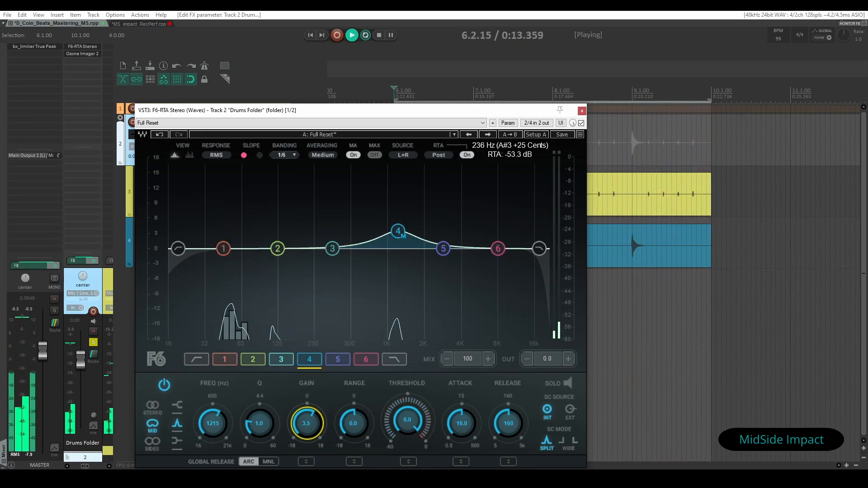
pyautogui.click(264, 430)
pyautogui.moveTo(260, 424); pyautogui.dragTo(260, 427)
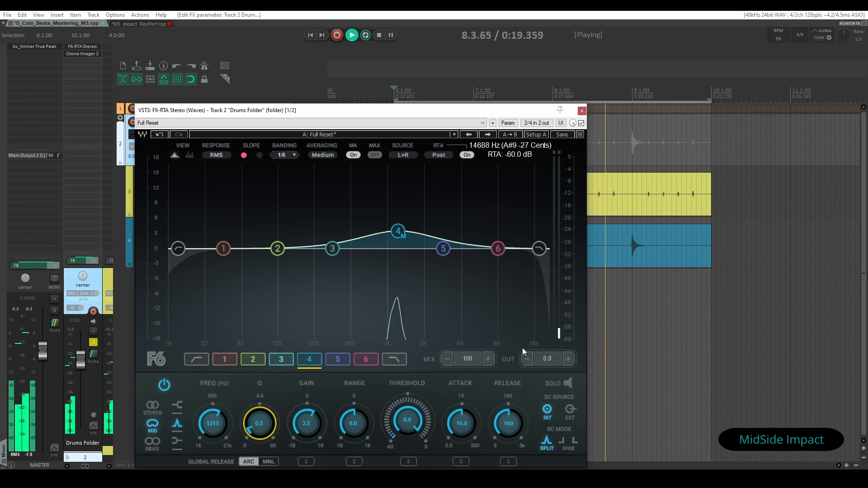
pyautogui.click(164, 385)
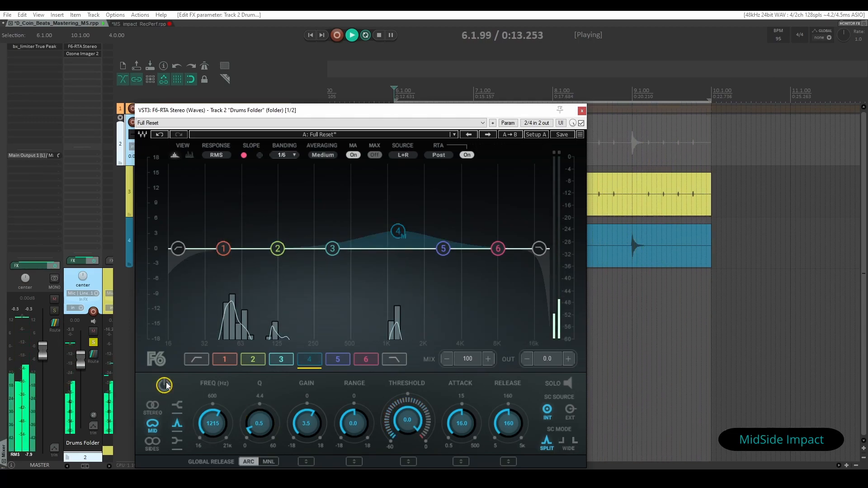
pyautogui.click(164, 385)
# Set F6 band 6 to Mid at 6000 Hz with 4.0 dB gain and Q 0.5
pyautogui.click(366, 359)
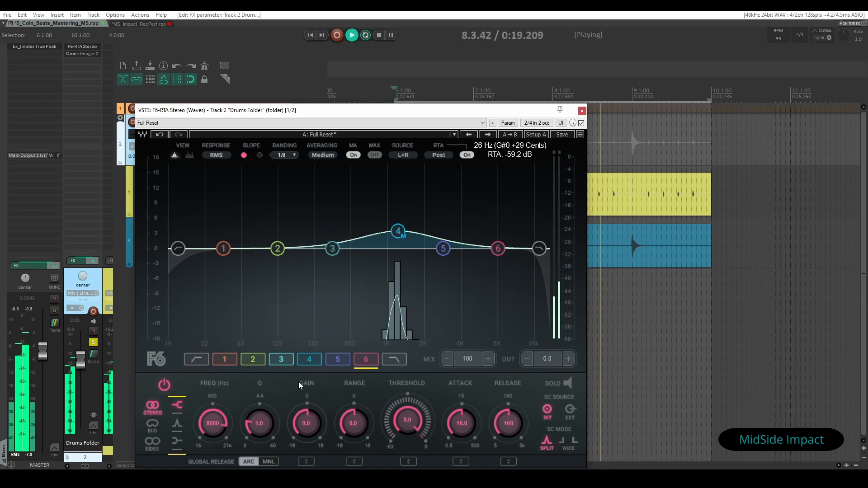
pyautogui.moveTo(308, 424); pyautogui.dragTo(308, 410)
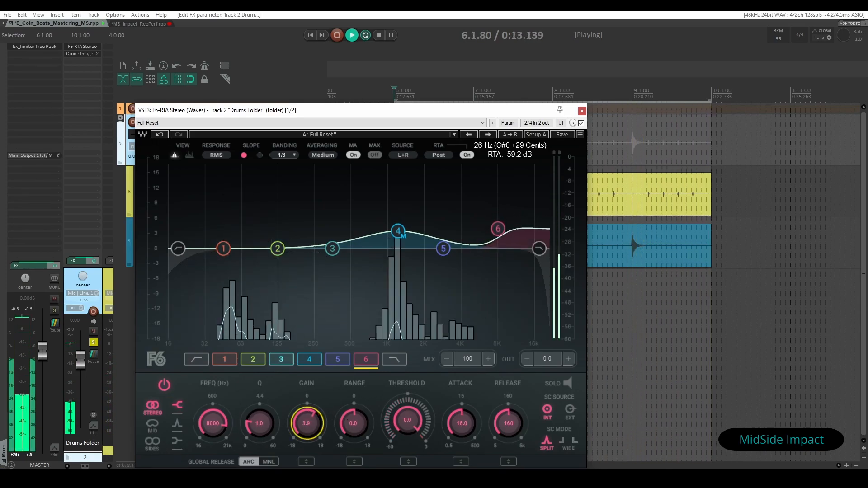
pyautogui.click(149, 424)
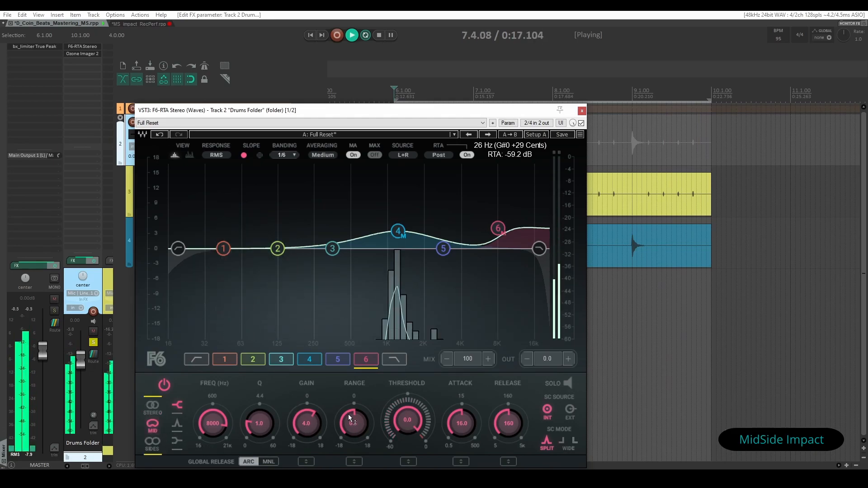
pyautogui.moveTo(259, 425); pyautogui.dragTo(259, 435)
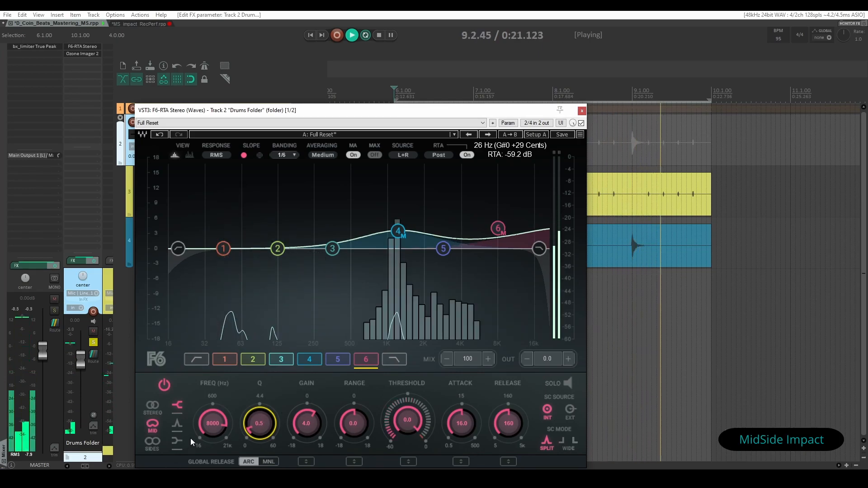
pyautogui.moveTo(212, 414); pyautogui.dragTo(212, 425)
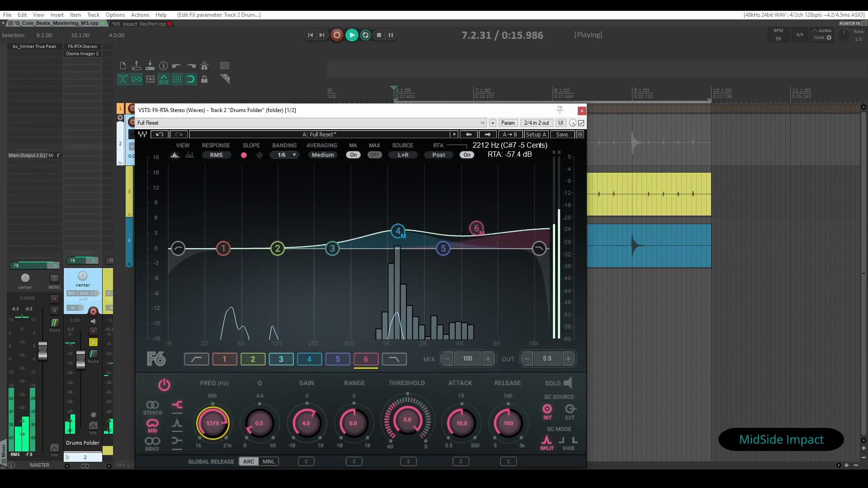
pyautogui.click(212, 421)
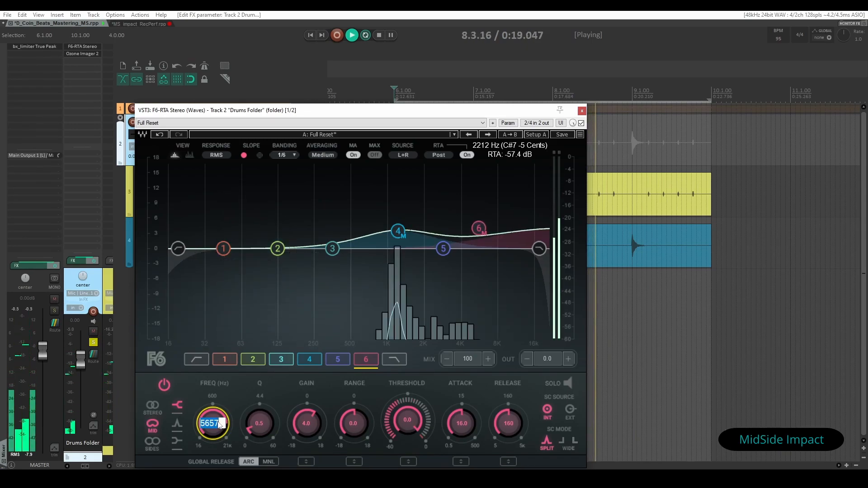
pyautogui.write('6000')
pyautogui.press('Return')
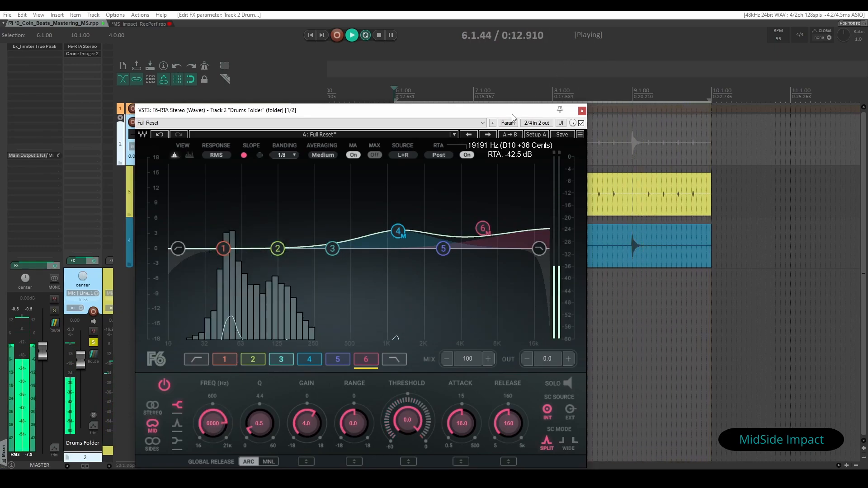
# Compare the drums with F6-RTA bypassed and re-enabled, and stop playback
pyautogui.click(581, 123)
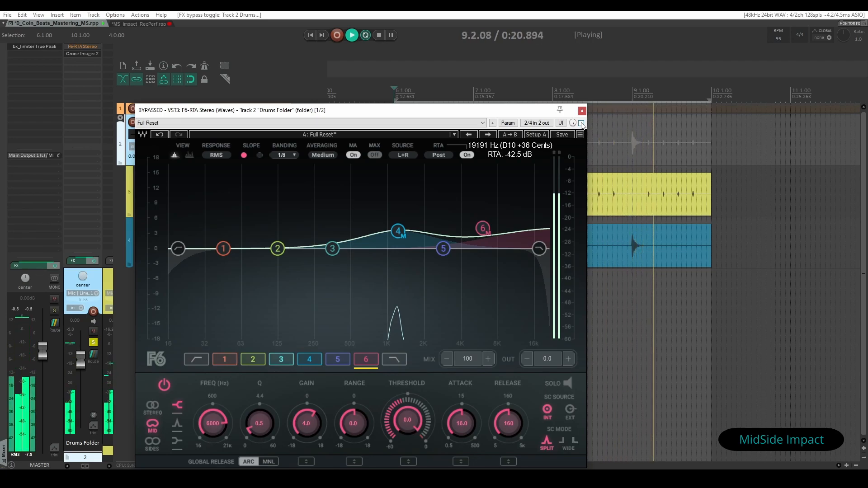
pyautogui.click(582, 123)
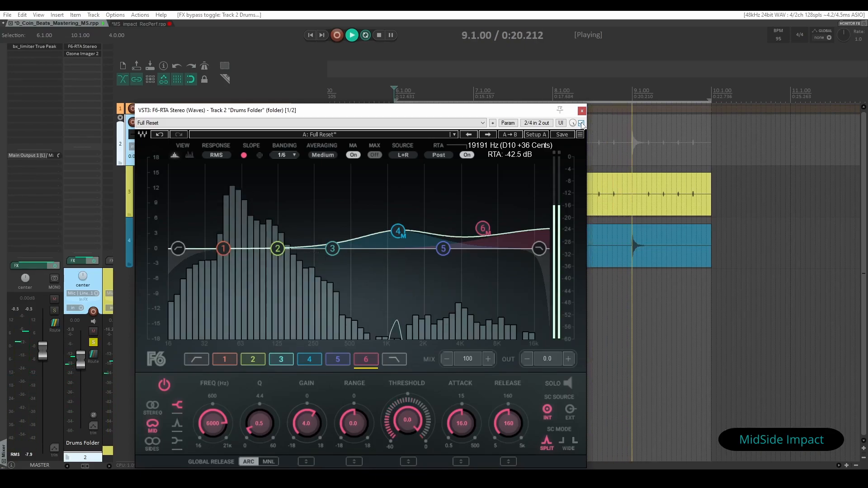
pyautogui.press('space')
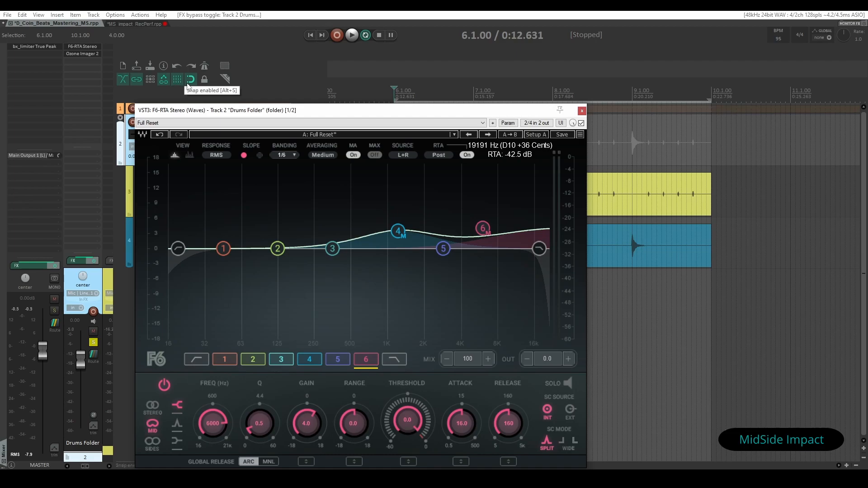
# Open Ozone Imager 2, bypass F6-RTA on the Drums Folder, and arrange the two plug-in windows side by side
pyautogui.click(83, 54)
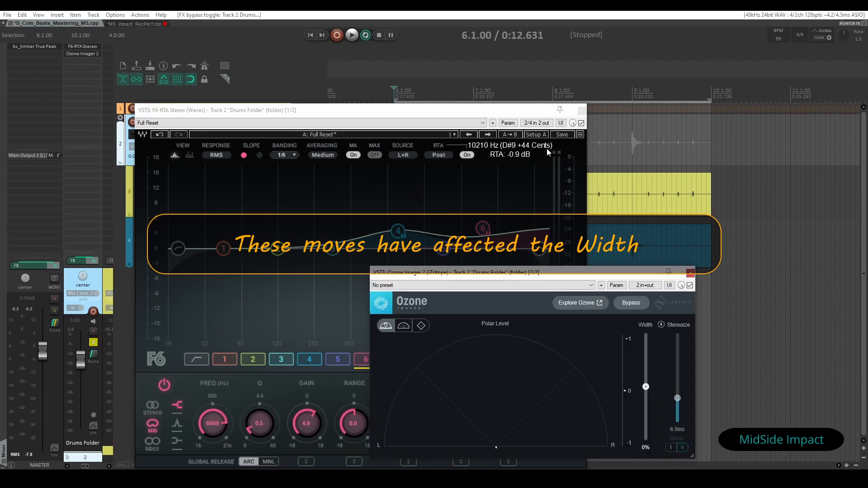
pyautogui.click(582, 124)
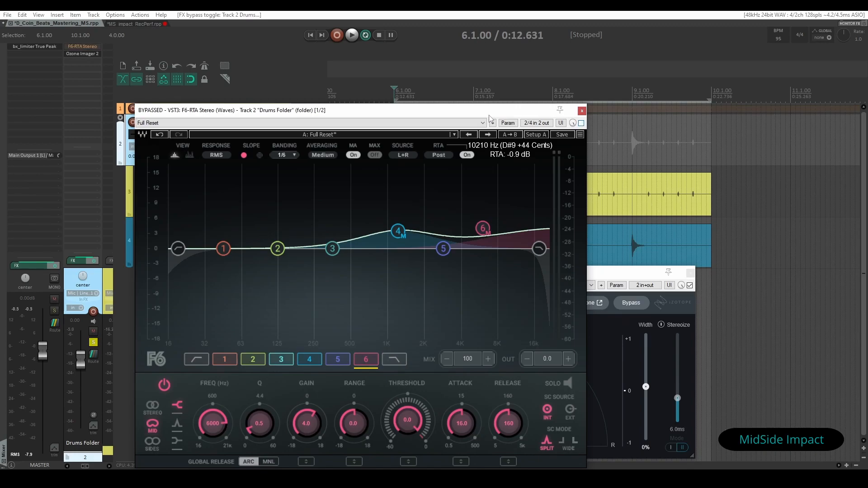
pyautogui.moveTo(479, 113); pyautogui.dragTo(302, 105)
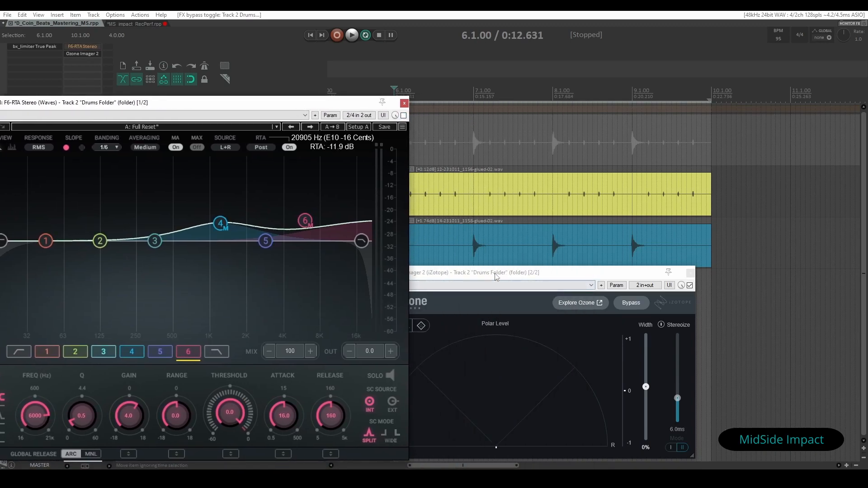
pyautogui.moveTo(496, 276); pyautogui.dragTo(534, 257)
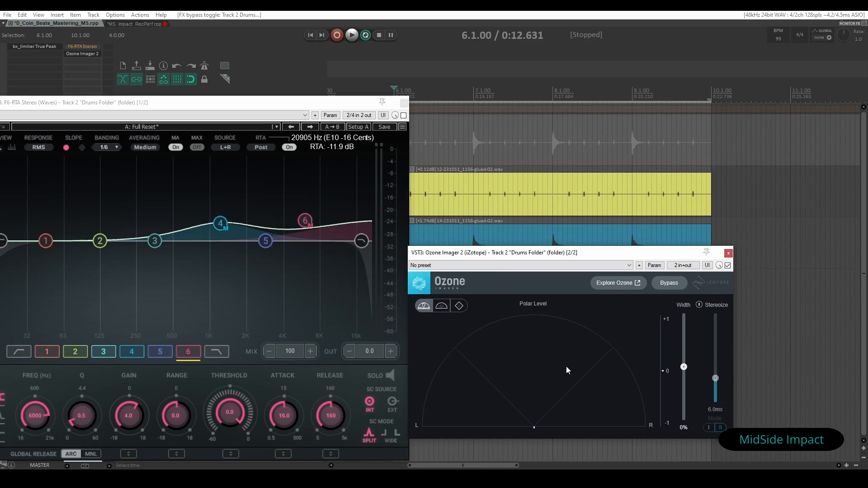
# Play the drums and compare their stereo image in Ozone Imager 2 with F6-RTA enabled and bypassed
pyautogui.press('space')
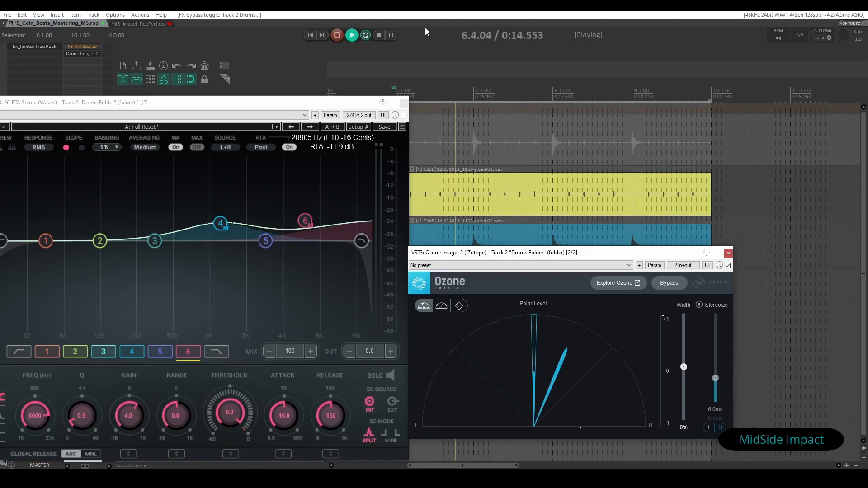
pyautogui.click(406, 118)
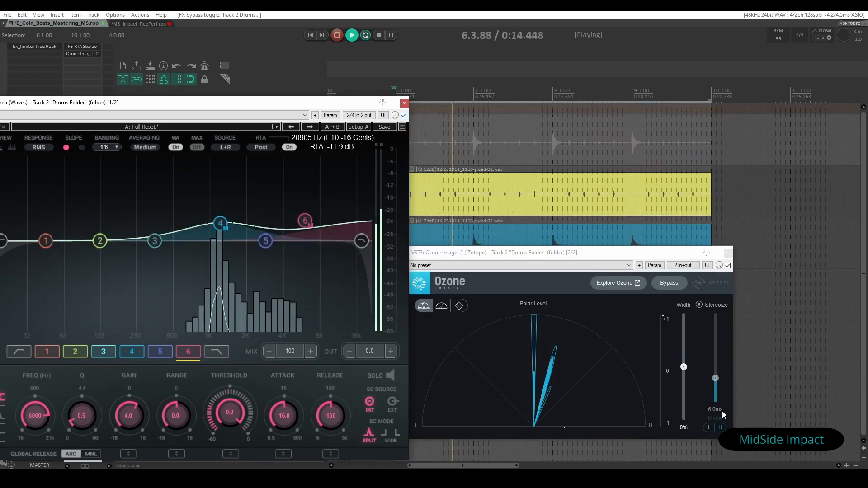
pyautogui.click(423, 284)
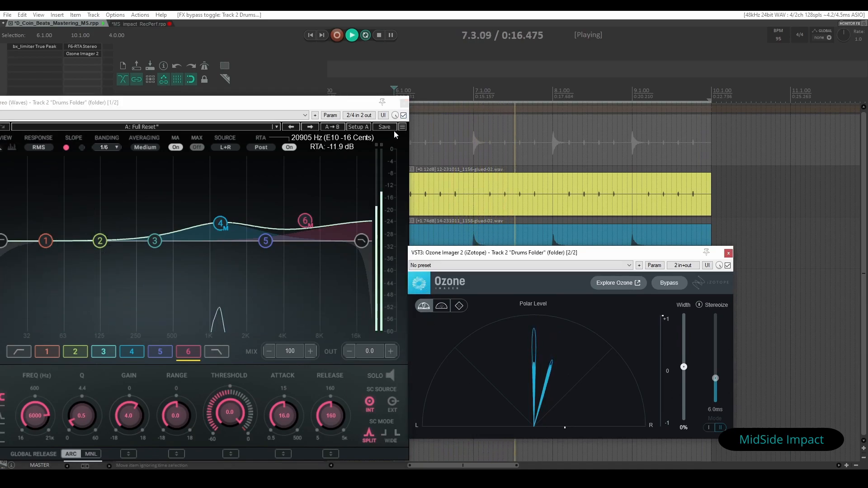
pyautogui.click(404, 115)
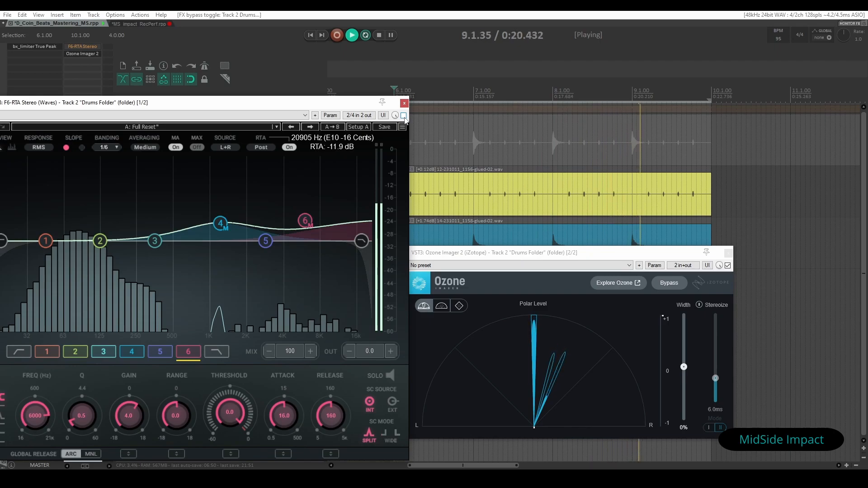
pyautogui.click(403, 116)
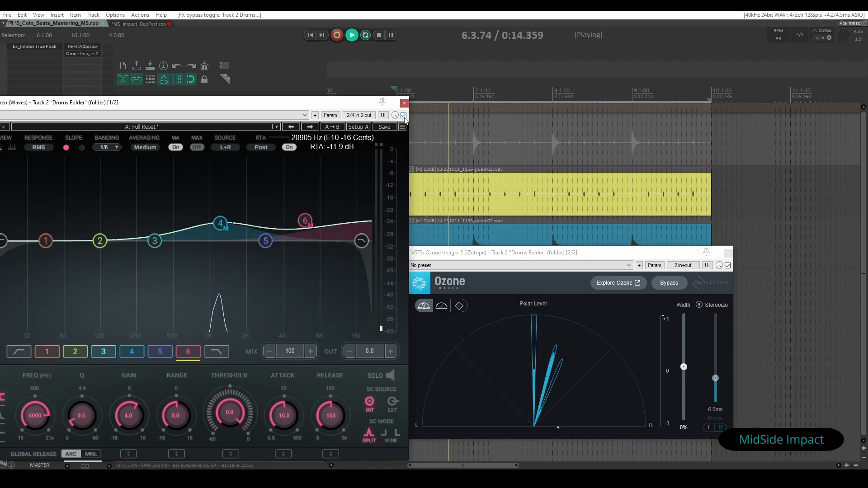
pyautogui.press('space')
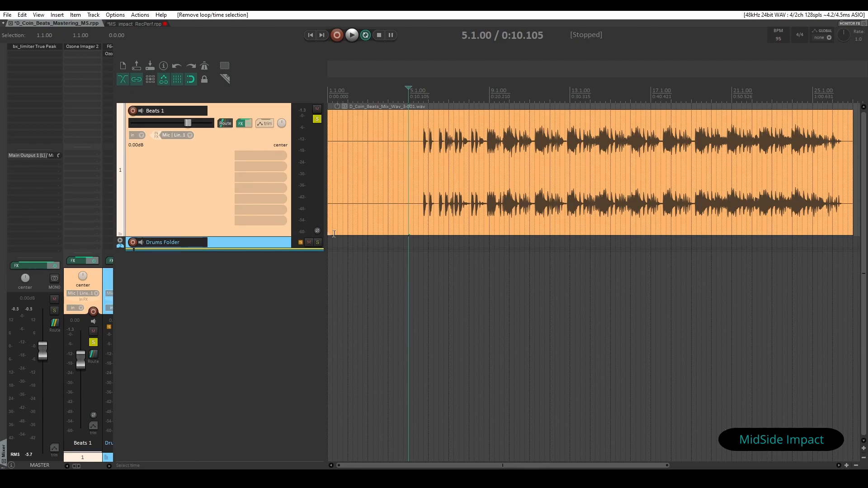
# Audition the Beats 1 track from just before its first beats through to bar 10
pyautogui.click(418, 95)
pyautogui.press('space')
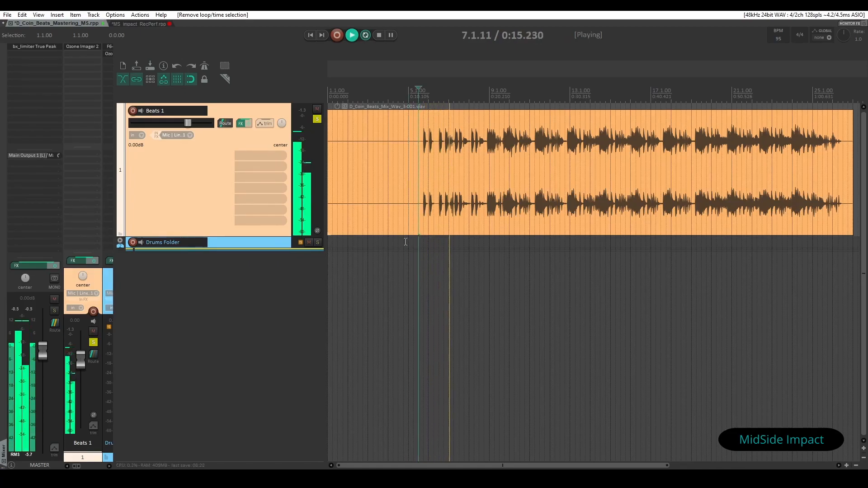
pyautogui.scroll(1, 627, 276)
pyautogui.scroll(1, 628, 276)
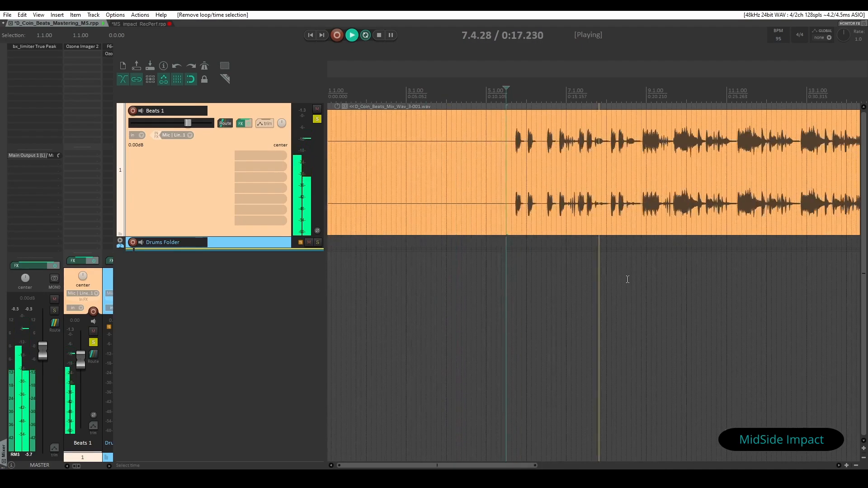
pyautogui.hscroll(5, 544, 450)
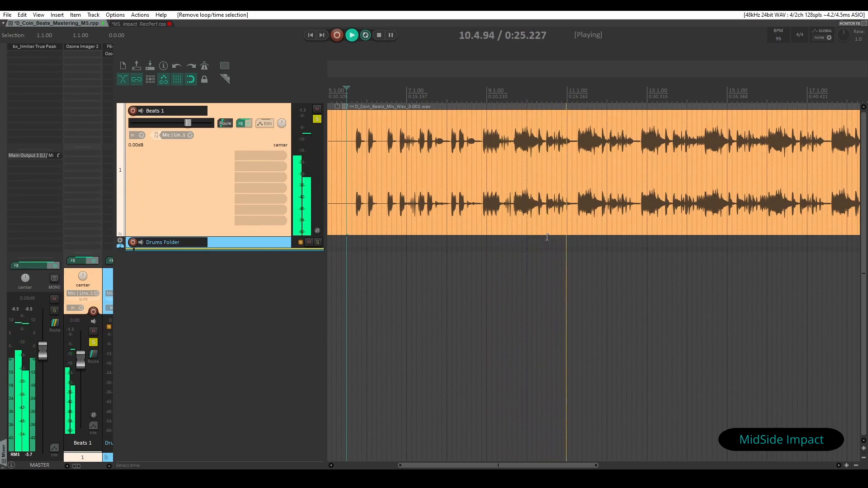
pyautogui.press('space')
# Set a loop selection from 8.4.50 to 11.1.50 on Beats 1 and audition it
pyautogui.moveTo(482, 99); pyautogui.dragTo(571, 101)
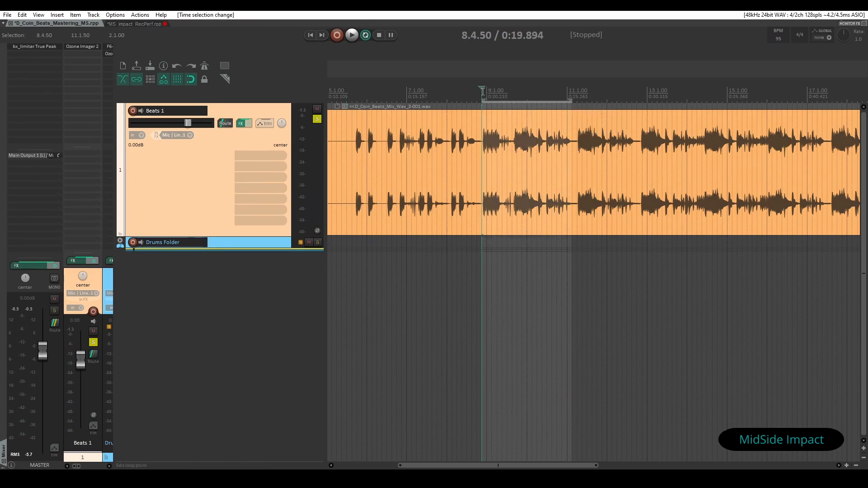
pyautogui.press('space')
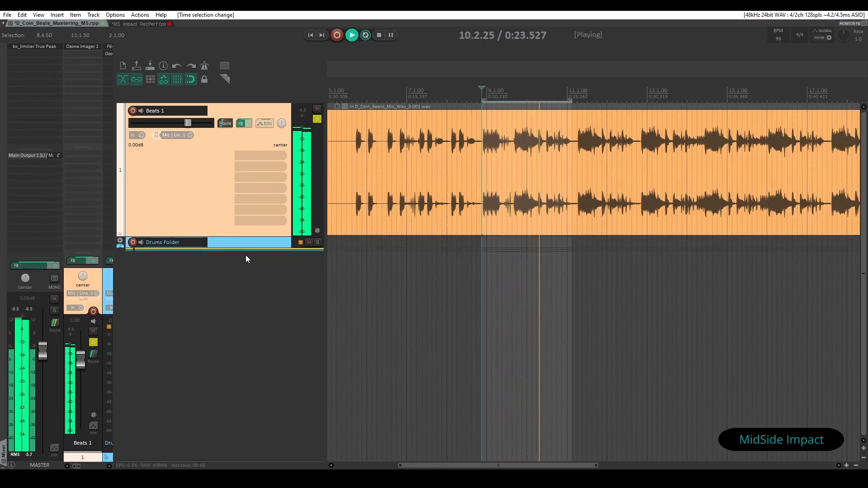
pyautogui.press('space')
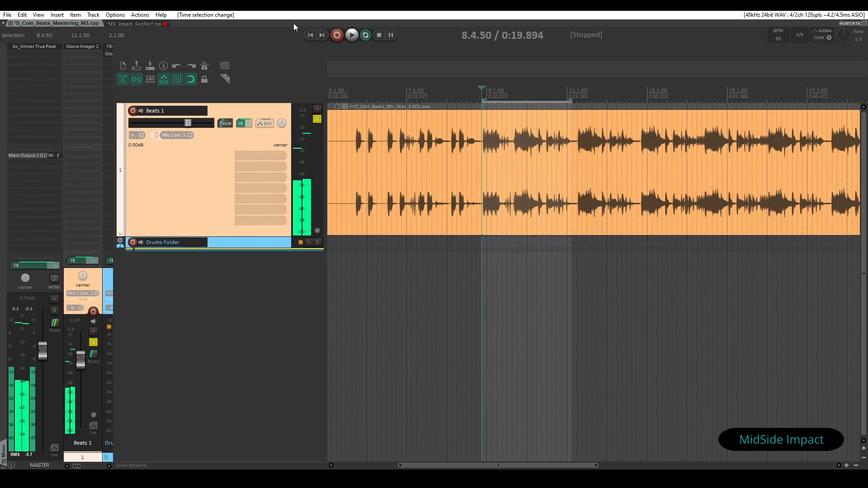
# Examine the stereo image of the looped Beats 1 section in the track's Ozone Imager 2 during playback
pyautogui.click(77, 47)
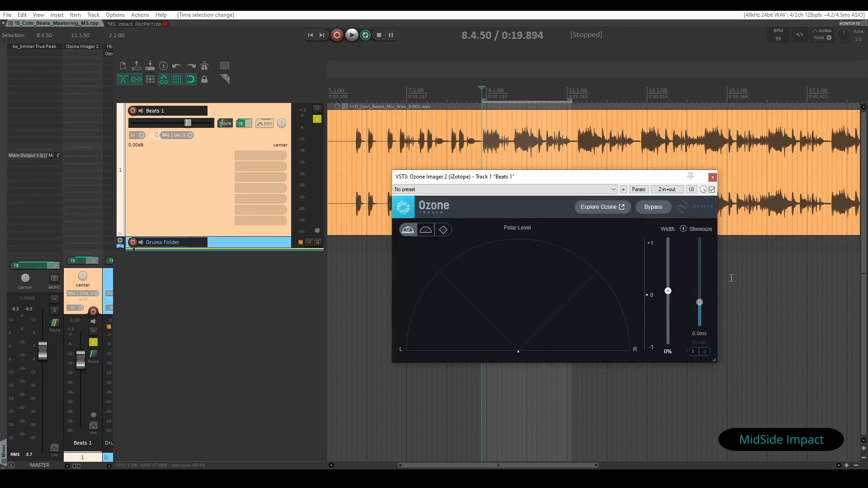
pyautogui.moveTo(538, 179); pyautogui.dragTo(465, 262)
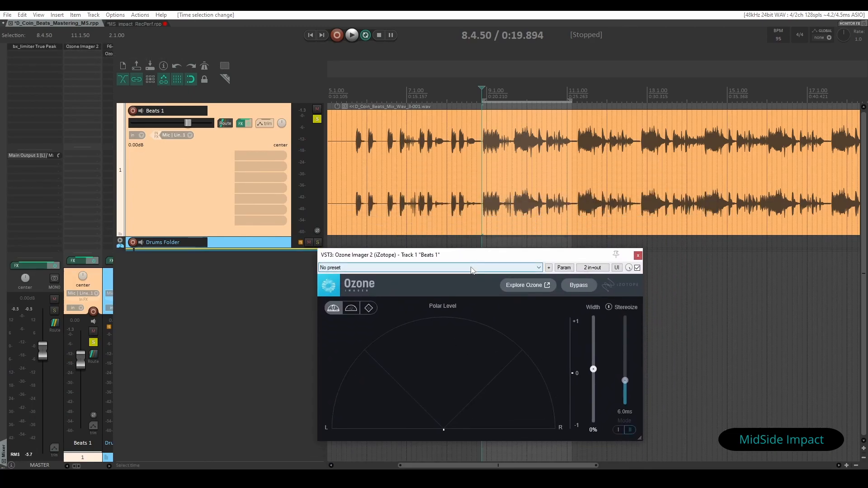
pyautogui.press('space')
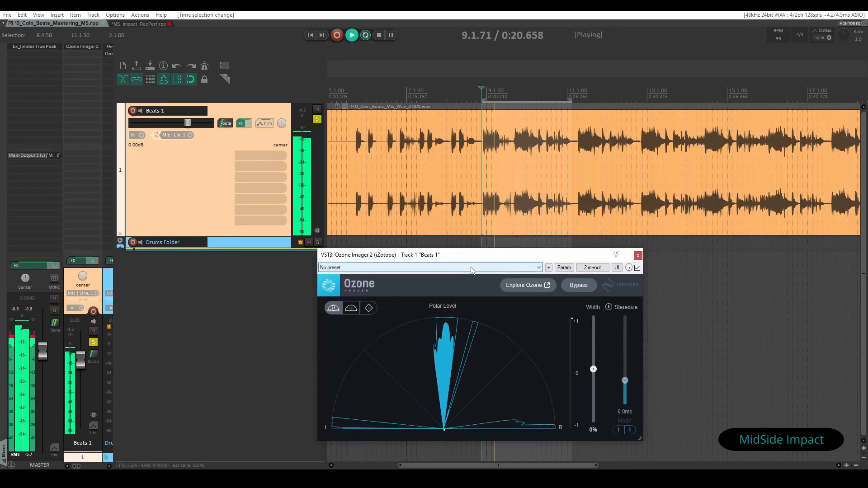
pyautogui.press('space')
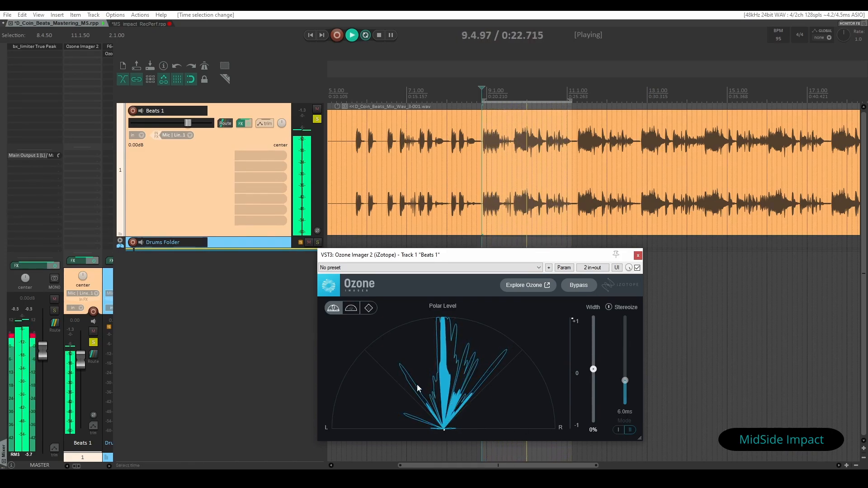
pyautogui.press('space')
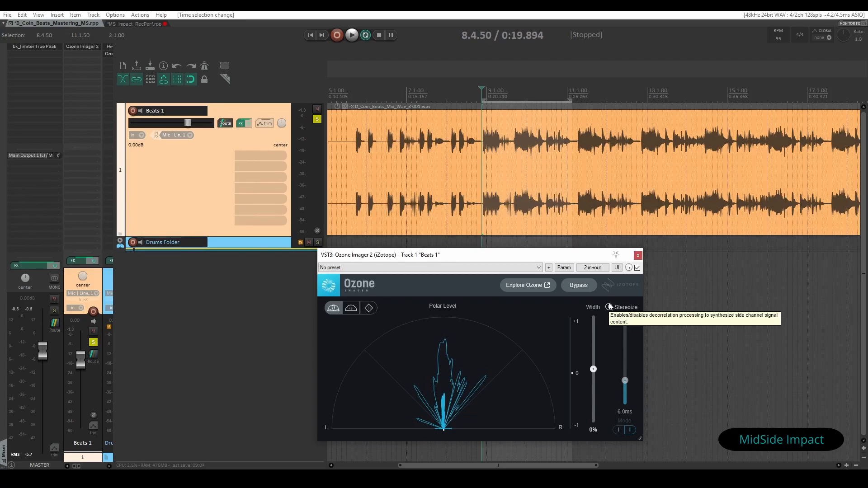
pyautogui.click(636, 256)
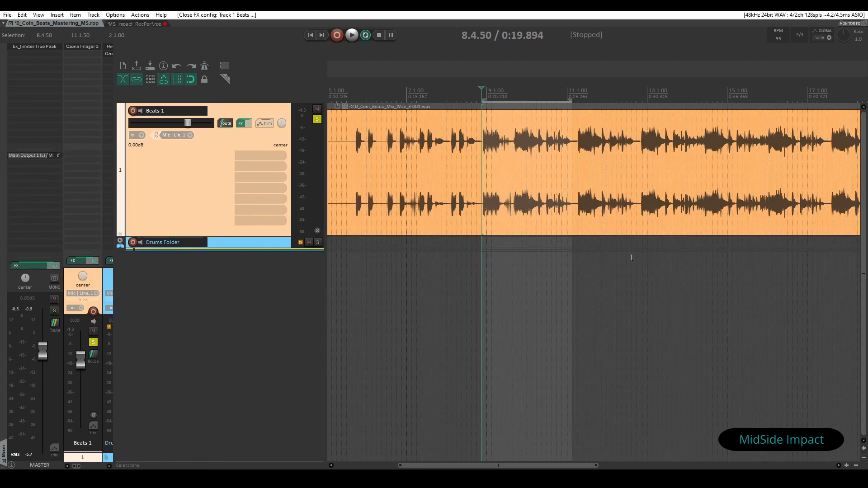
# Add F6-RTA Stereo to the Beats 1 track and move it ahead of Ozone Imager 2 in the effects chain
pyautogui.click(83, 54)
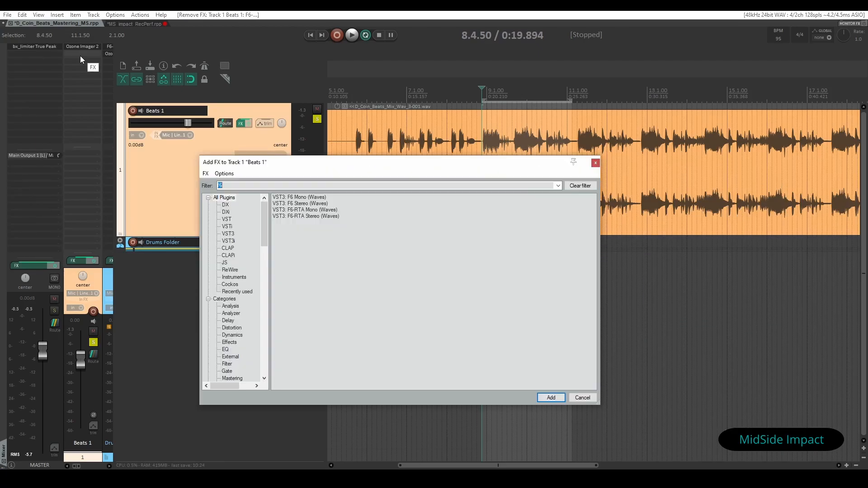
pyautogui.doubleClick(306, 216)
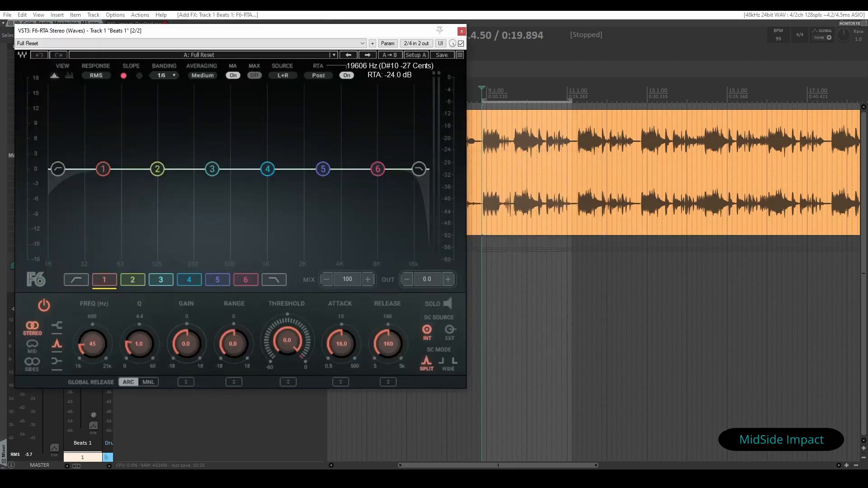
pyautogui.moveTo(154, 35); pyautogui.dragTo(357, 190)
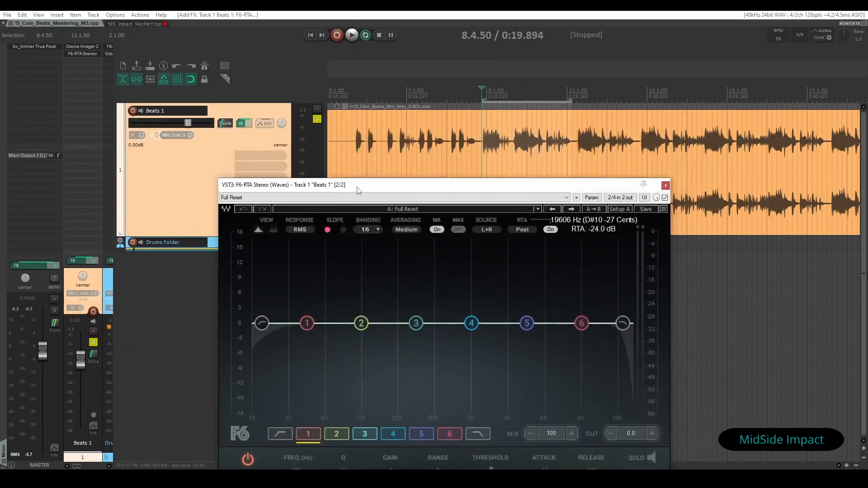
pyautogui.moveTo(483, 191); pyautogui.dragTo(512, 187)
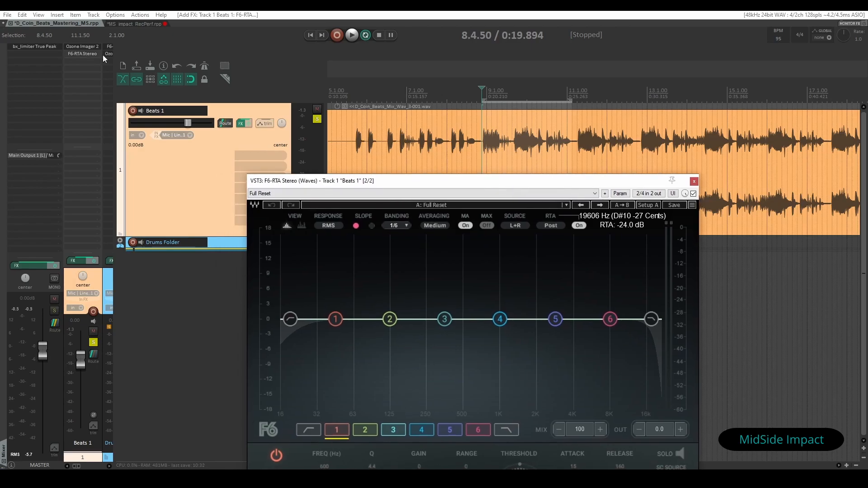
pyautogui.moveTo(88, 53); pyautogui.dragTo(85, 47)
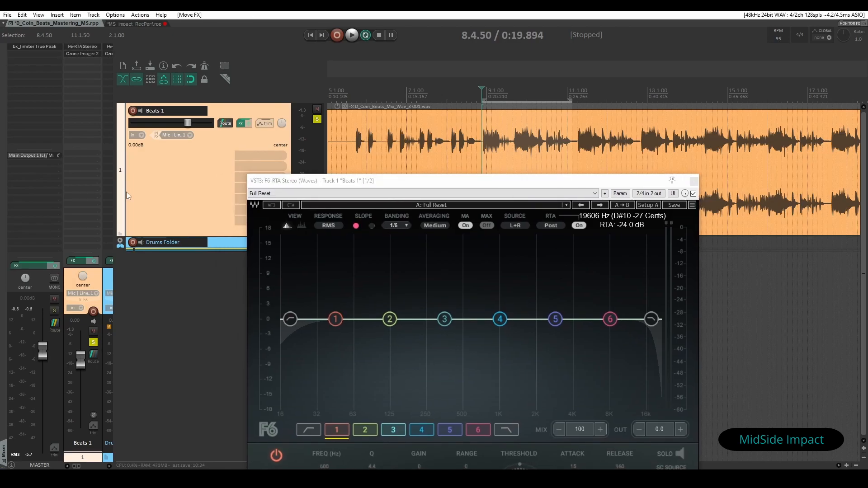
pyautogui.moveTo(561, 180); pyautogui.dragTo(452, 85)
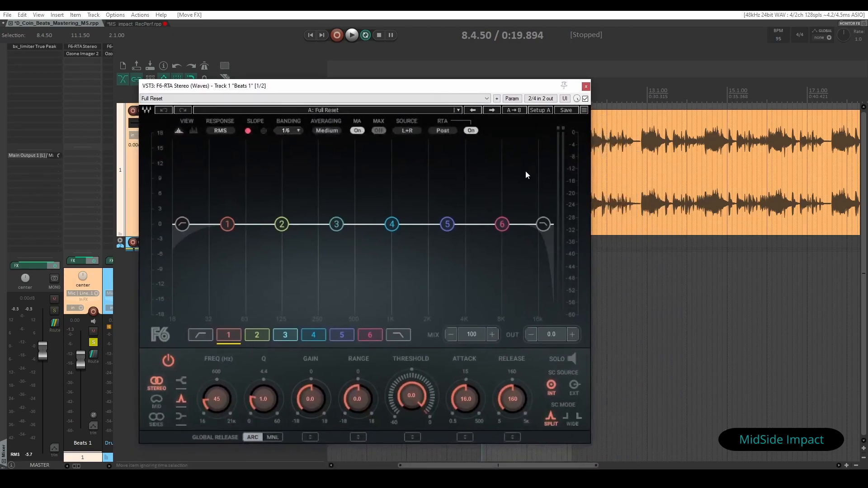
# While the loop plays, set F6 band 4 on Beats 1 to Mid at 2928 Hz with 4.7 dB gain and Q 0.5
pyautogui.click(392, 224)
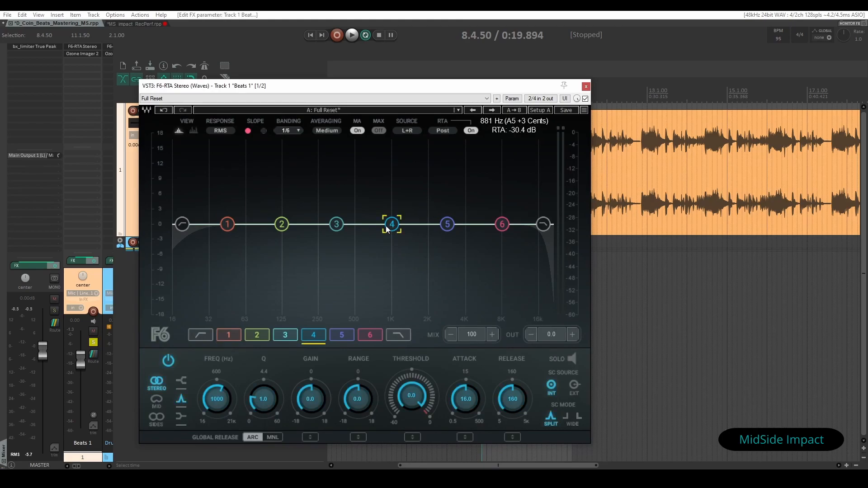
pyautogui.moveTo(479, 91); pyautogui.dragTo(540, 135)
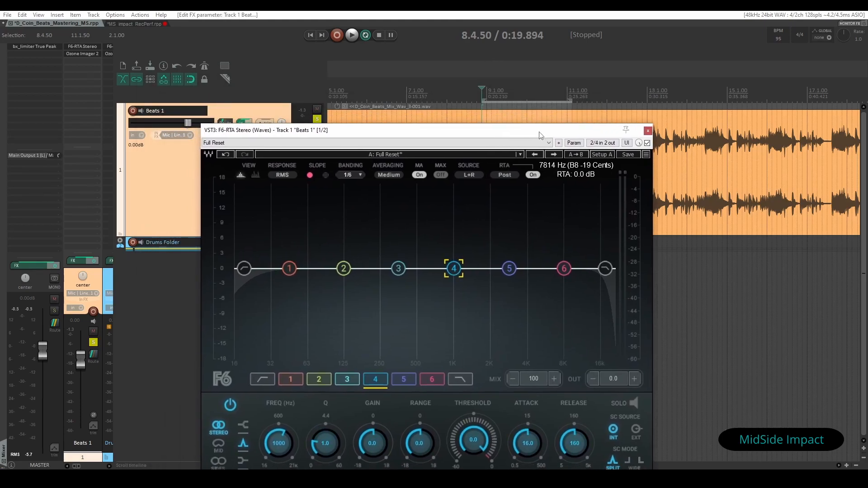
pyautogui.press('space')
pyautogui.moveTo(454, 268); pyautogui.dragTo(511, 239)
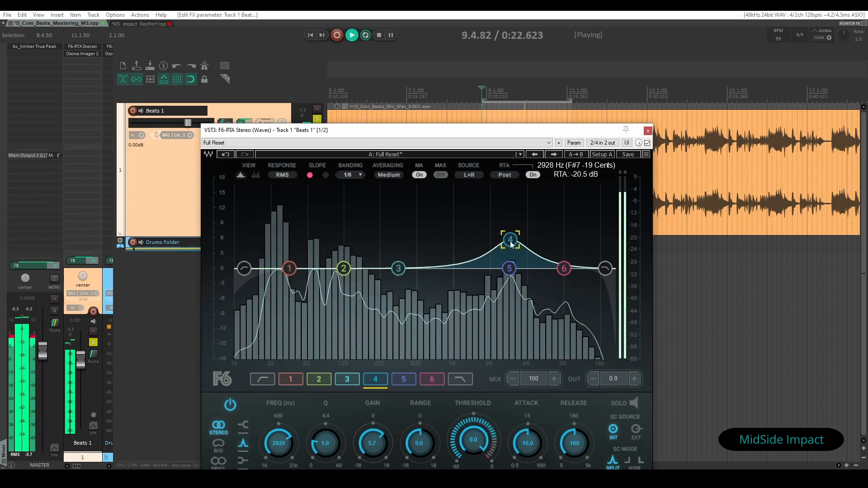
pyautogui.moveTo(368, 444); pyautogui.dragTo(368, 448)
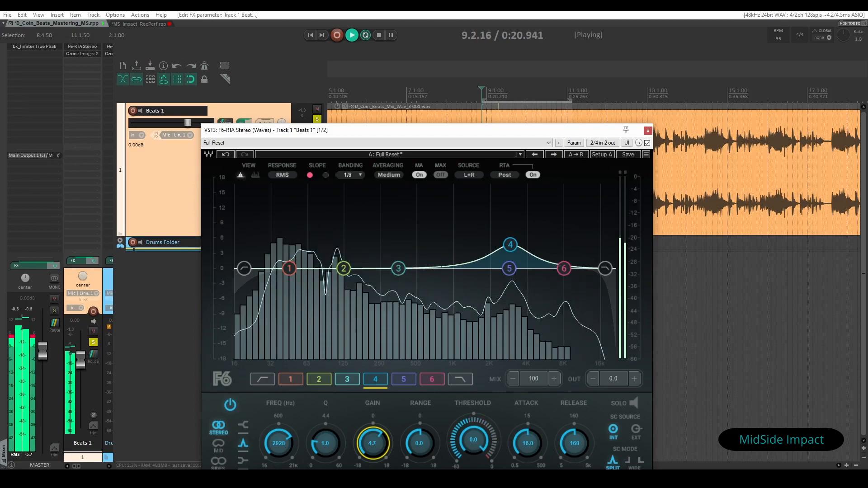
pyautogui.moveTo(332, 438); pyautogui.dragTo(333, 455)
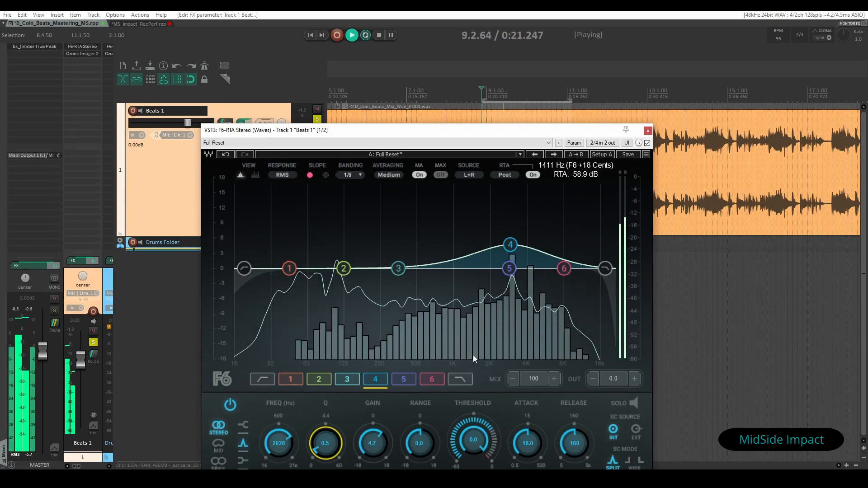
pyautogui.click(219, 452)
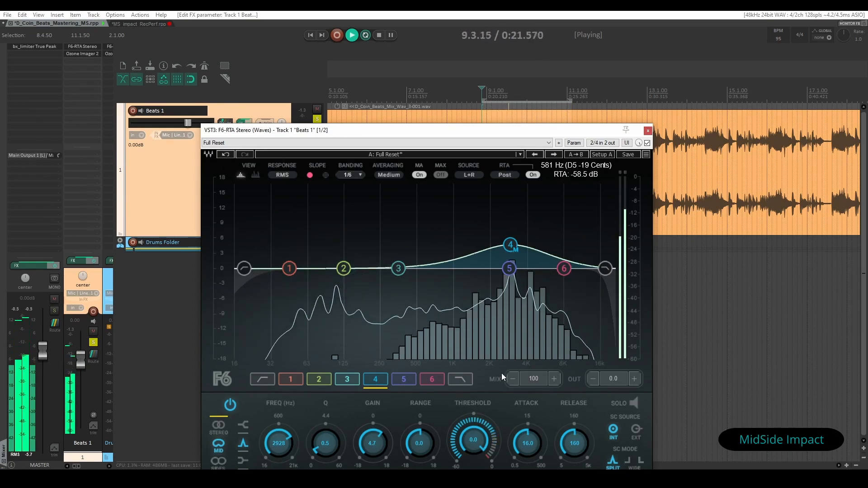
pyautogui.press('space')
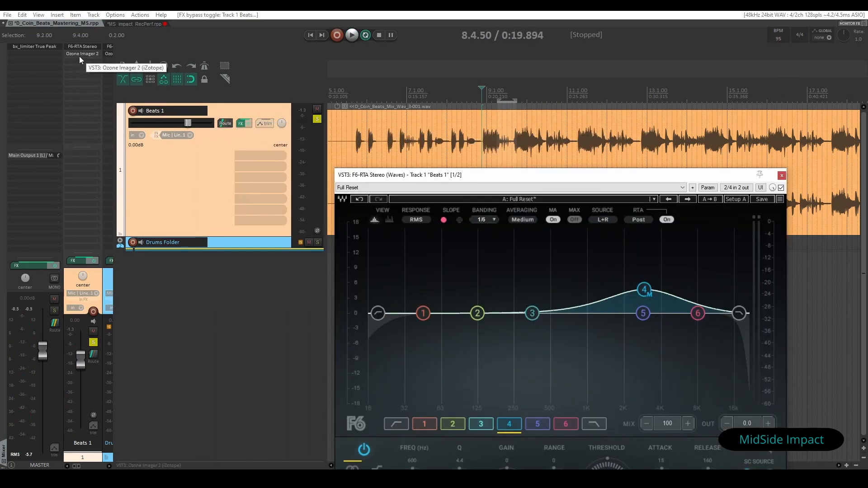
# Open Ozone Imager 2 on Beats 1 and arrange it beside the F6-RTA window
pyautogui.click(78, 56)
pyautogui.moveTo(471, 175); pyautogui.dragTo(51, 100)
pyautogui.moveTo(408, 257); pyautogui.dragTo(475, 192)
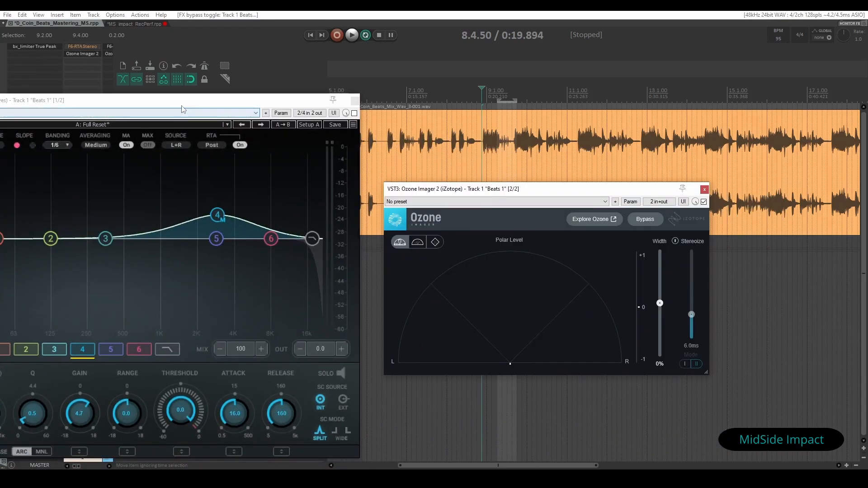
# Play the short loop and compare the stereo image of Beats 1 with F6-RTA bypassed and enabled
pyautogui.press('space')
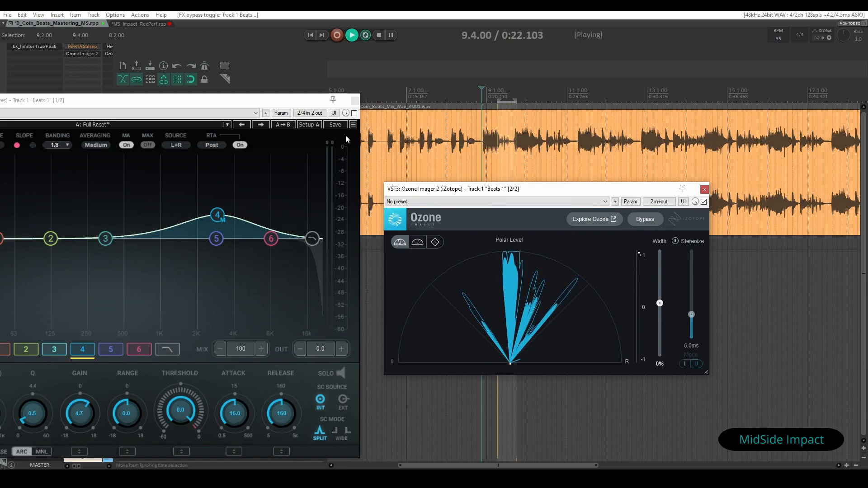
pyautogui.click(355, 113)
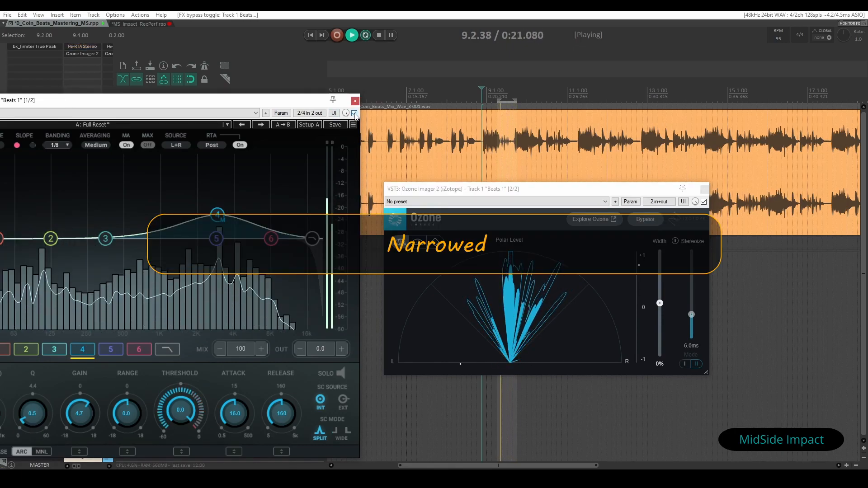
pyautogui.click(512, 333)
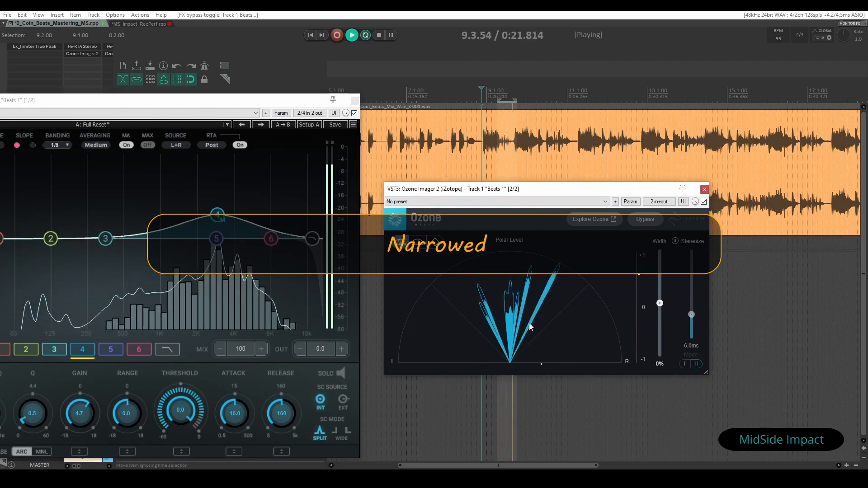
# Toggle the F6-RTA bypass on Beats 1 once more during the loop to recheck the width, and stop playback
pyautogui.click(355, 114)
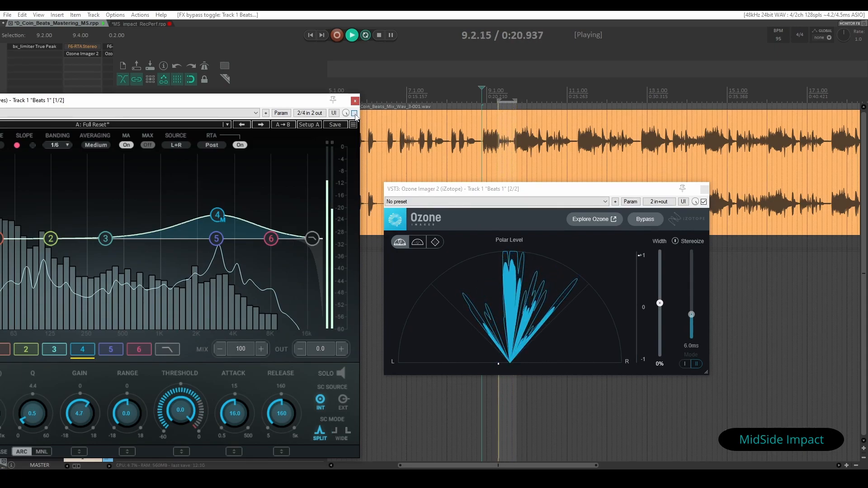
pyautogui.click(355, 114)
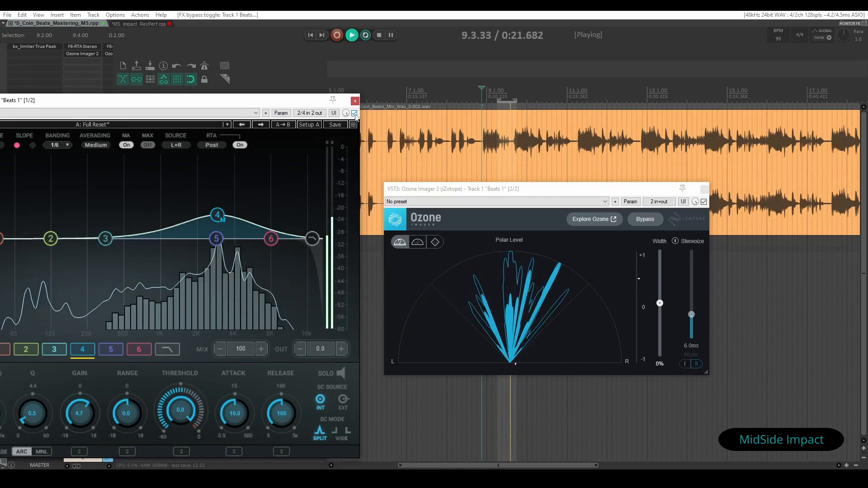
pyautogui.press('space')
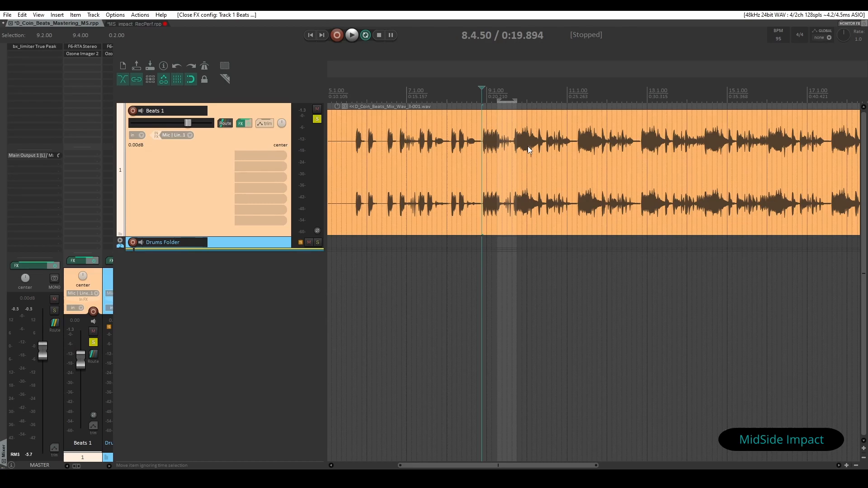
# Clear the loop selection and play Beats 1 through to its end, watching Ozone Imager 2 and bypassing F6-RTA along the way
pyautogui.press('Escape')
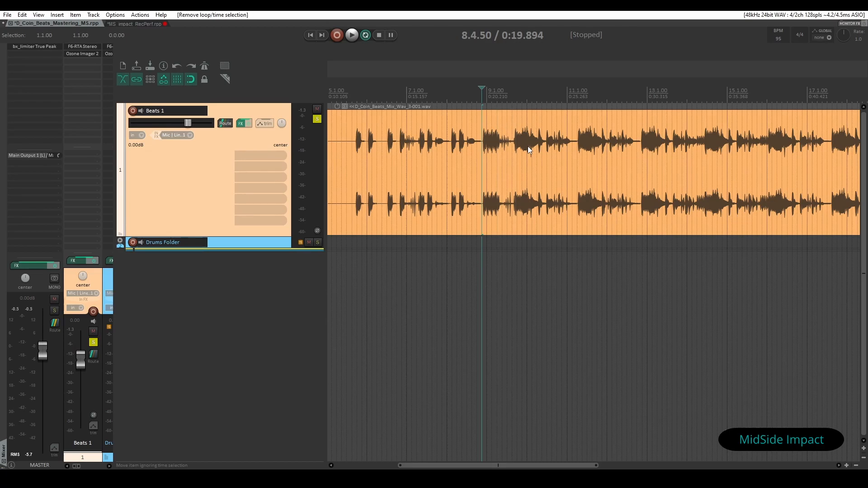
pyautogui.press('space')
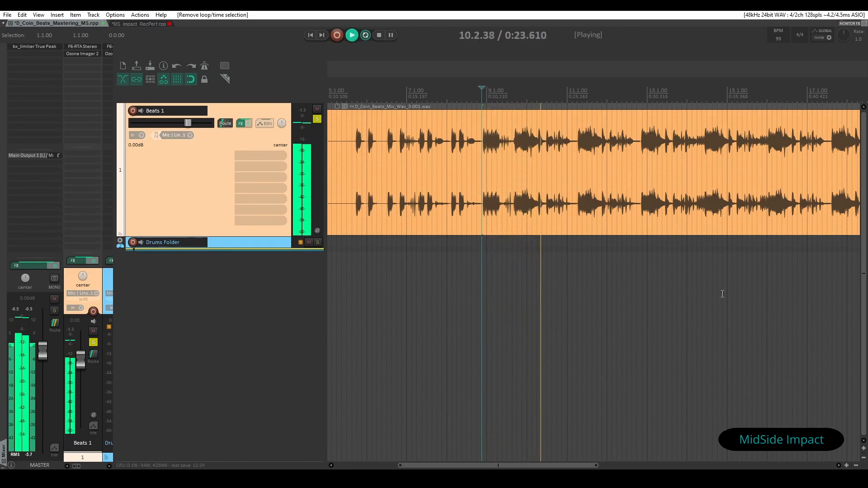
pyautogui.scroll(-3, 697, 349)
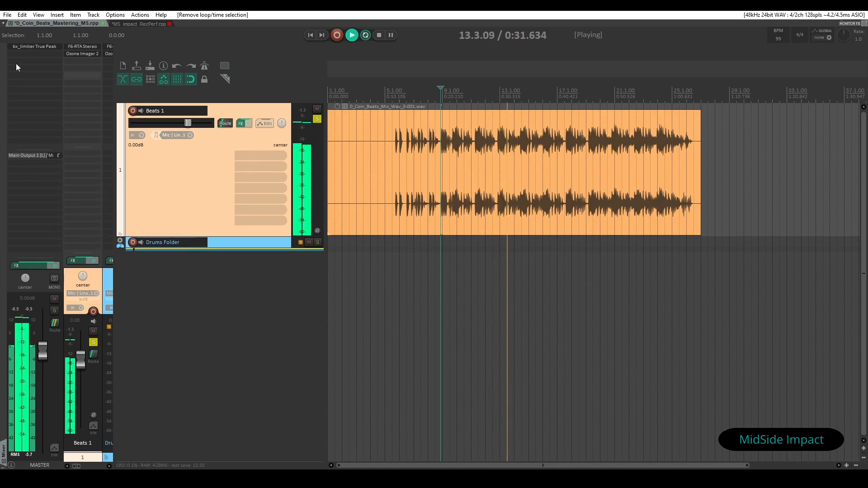
pyautogui.click(77, 53)
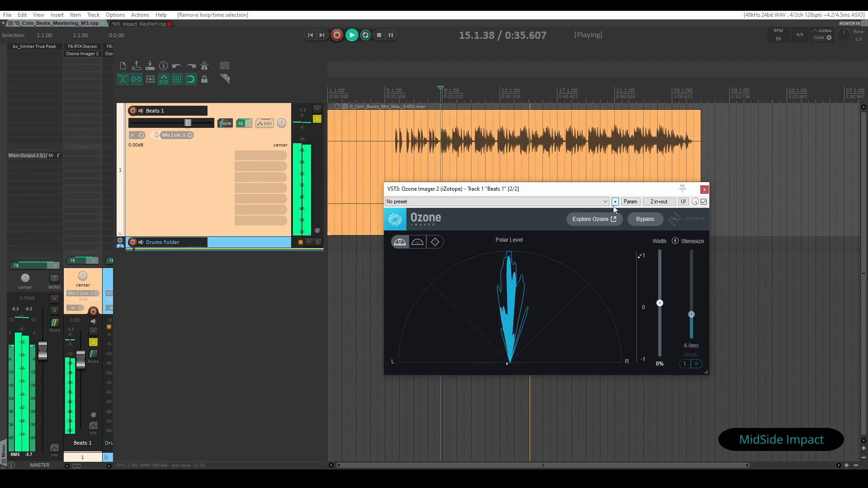
pyautogui.keyDown('shift'); pyautogui.click(86, 45); pyautogui.keyUp('shift')
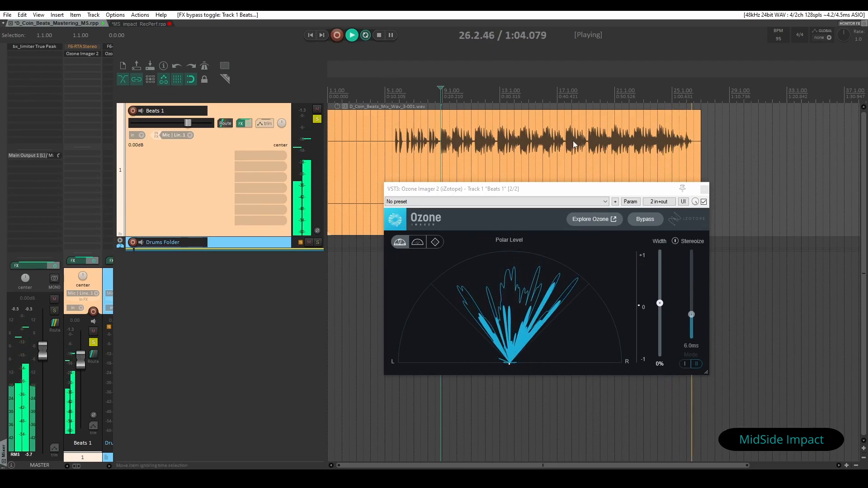
pyautogui.press('space')
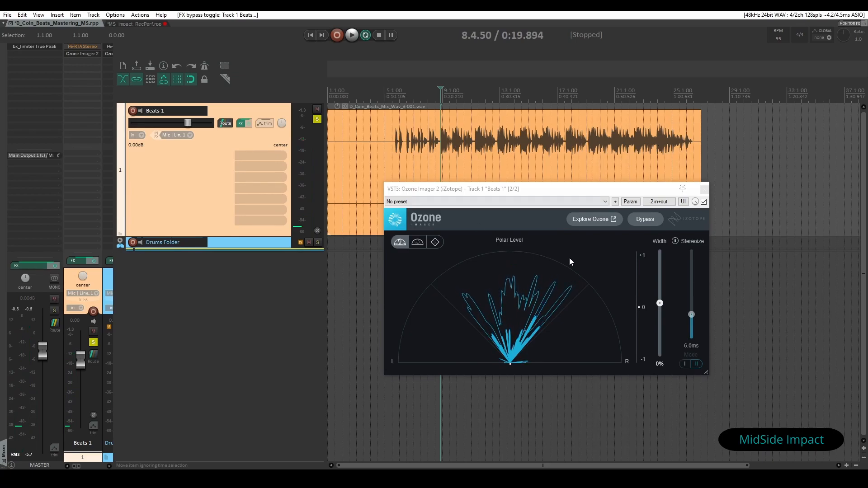
# Place the edit cursor at 24.3.00, loop the end of Beats 1 from 25.3.00 to 26.3.00, and play it with F6-RTA bypassed
pyautogui.click(664, 99)
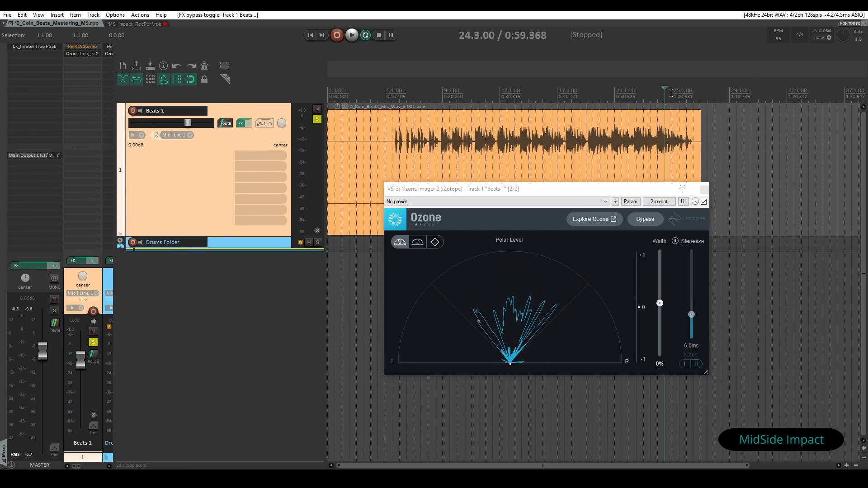
pyautogui.moveTo(668, 93); pyautogui.dragTo(691, 93)
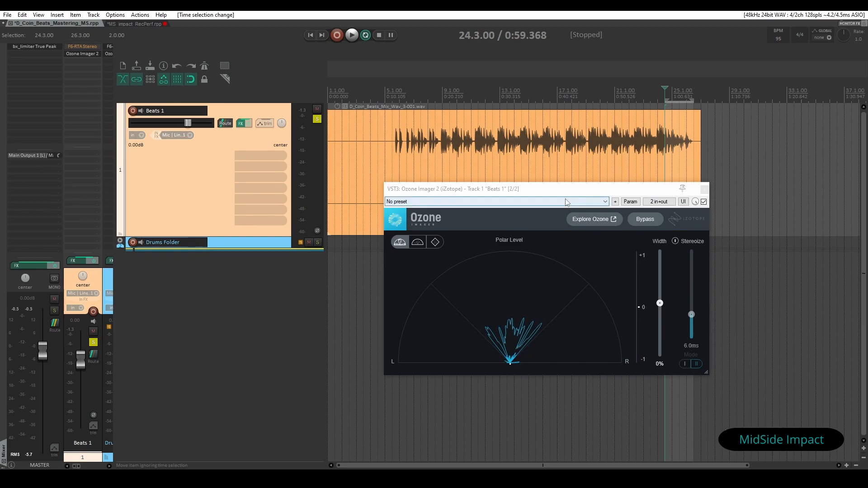
pyautogui.press('space')
pyautogui.scroll(4, 714, 131)
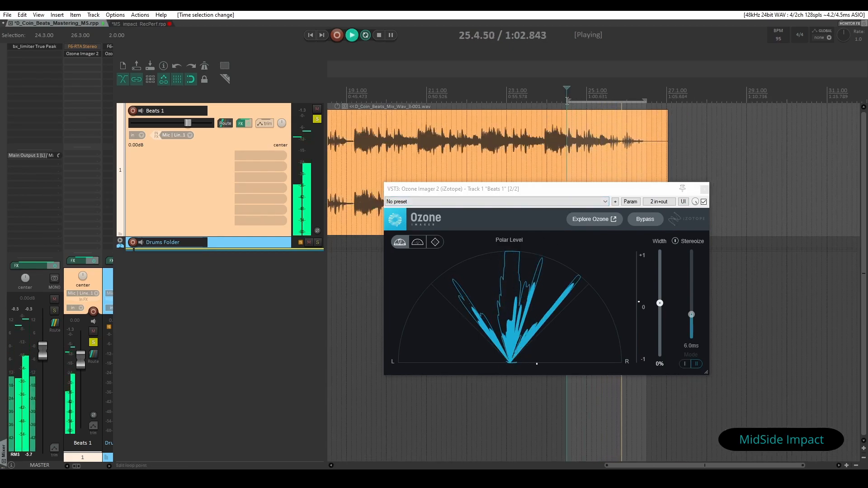
pyautogui.moveTo(568, 101); pyautogui.dragTo(608, 101)
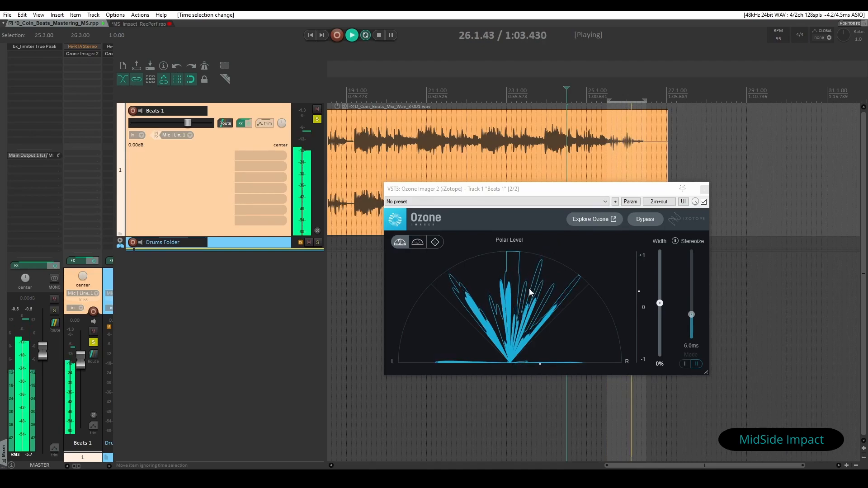
pyautogui.press('space')
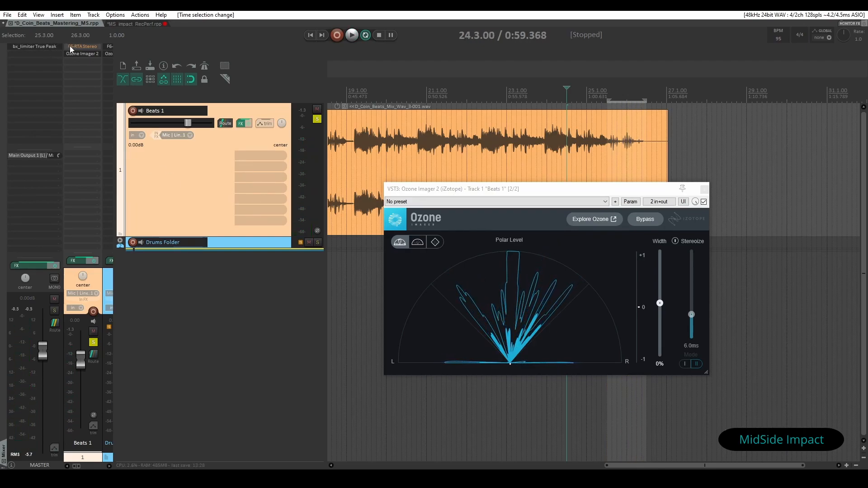
# Replay the ending loop of Beats 1 and compare its stereo image with F6-RTA enabled and bypassed
pyautogui.keyDown('shift'); pyautogui.click(71, 46); pyautogui.keyUp('shift')
pyautogui.press('space')
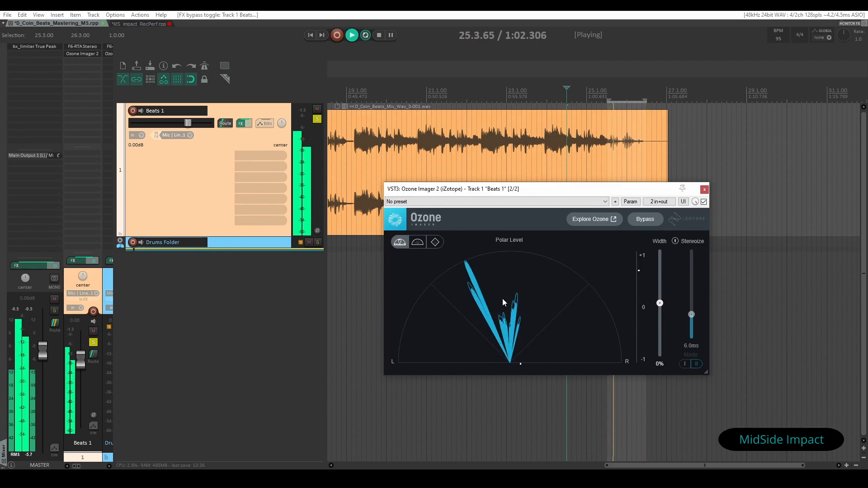
pyautogui.keyDown('shift'); pyautogui.click(80, 46); pyautogui.keyUp('shift')
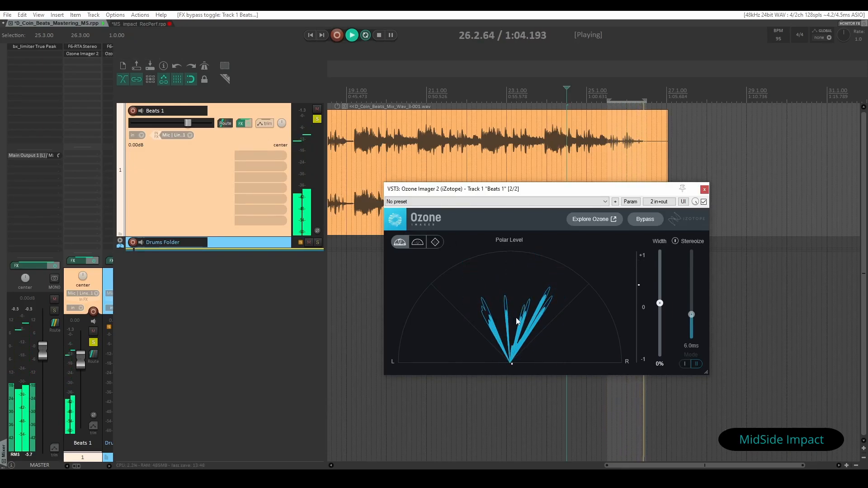
pyautogui.keyDown('shift'); pyautogui.click(77, 45); pyautogui.keyUp('shift')
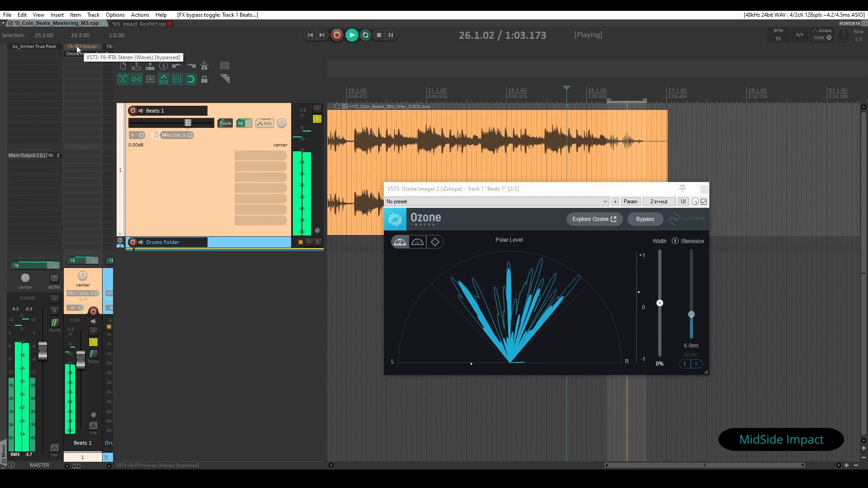
pyautogui.press('space')
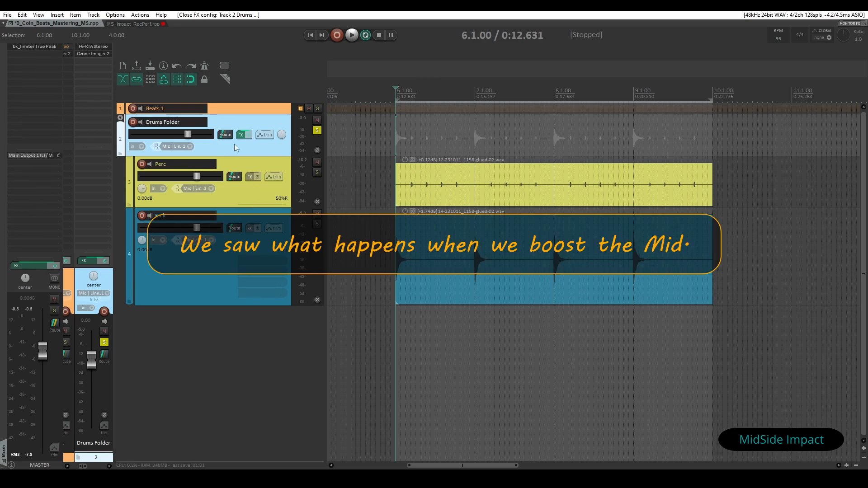
# In F6-RTA on the Drums Folder, set the gain of Mid bands 4 and 6 to -4.0 dB each
pyautogui.click(103, 47)
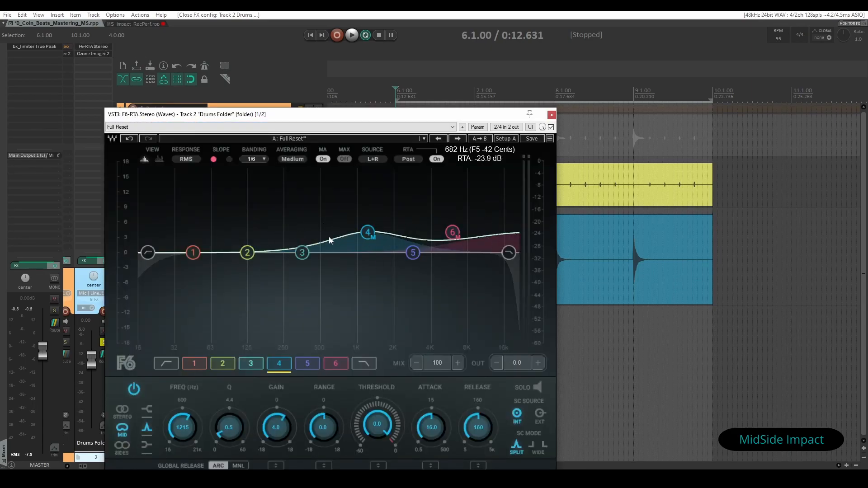
pyautogui.moveTo(407, 116); pyautogui.dragTo(393, 84)
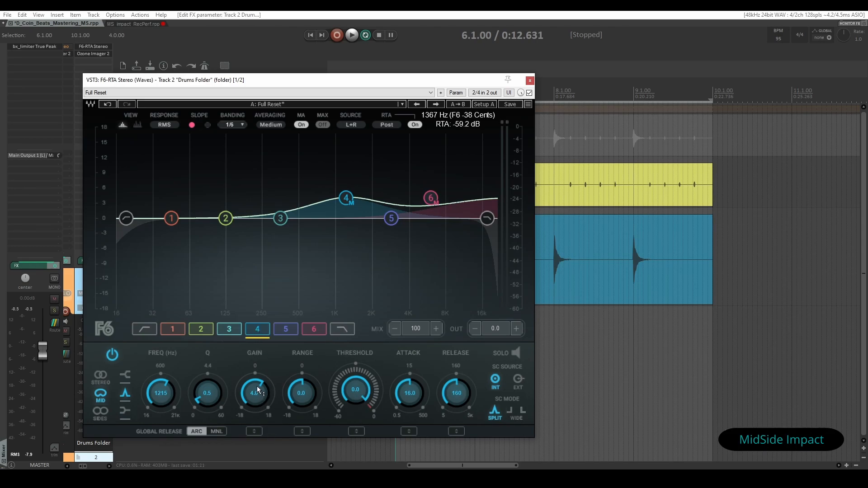
pyautogui.moveTo(257, 389); pyautogui.dragTo(257, 407)
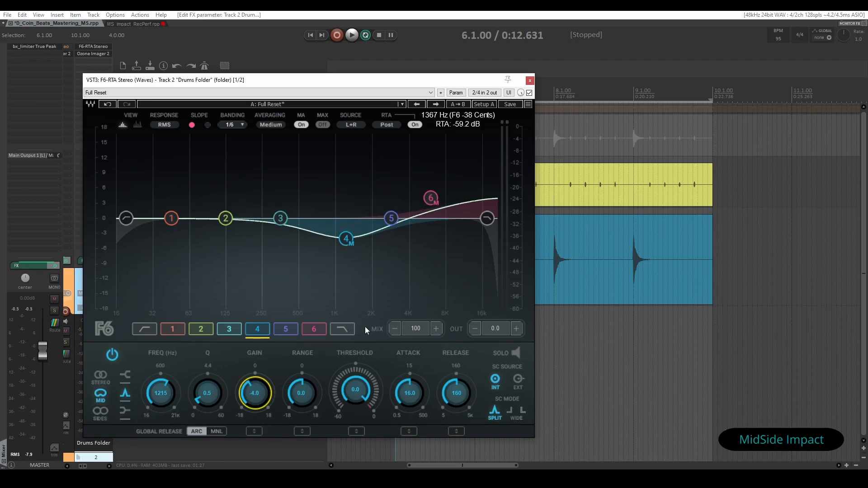
pyautogui.click(434, 200)
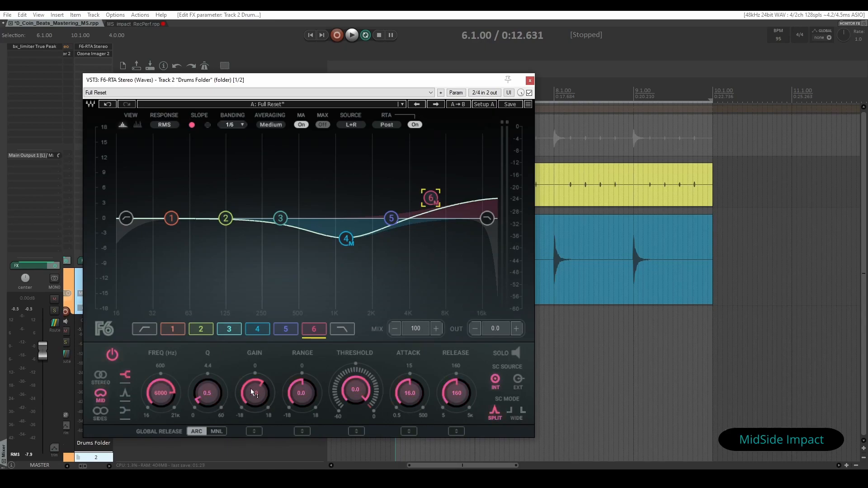
pyautogui.moveTo(264, 390); pyautogui.dragTo(263, 407)
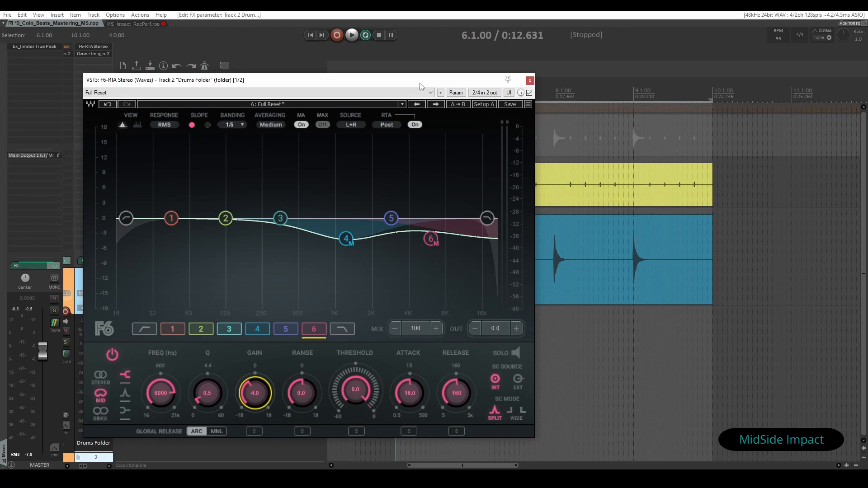
# Open Ozone Imager 2 on the Drums Folder beside F6-RTA and compare the playing drum loop with the EQ bypassed and enabled
pyautogui.click(94, 54)
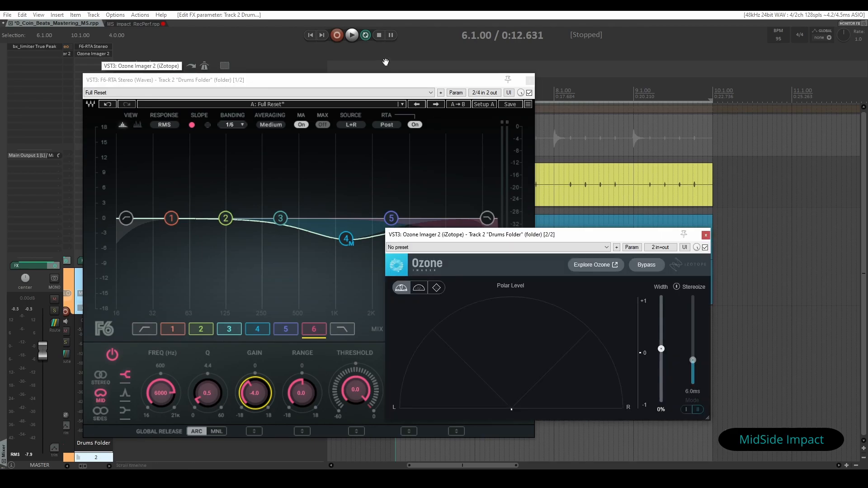
pyautogui.moveTo(381, 81); pyautogui.dragTo(181, 98)
pyautogui.click(329, 108)
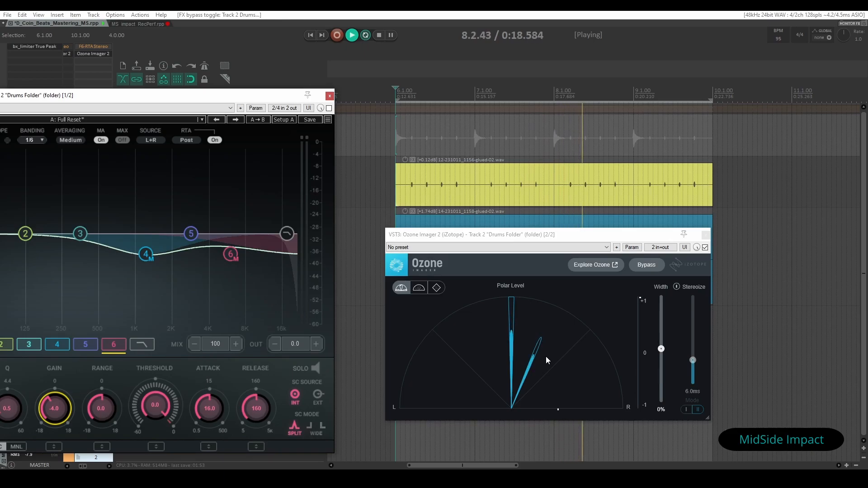
pyautogui.click(328, 108)
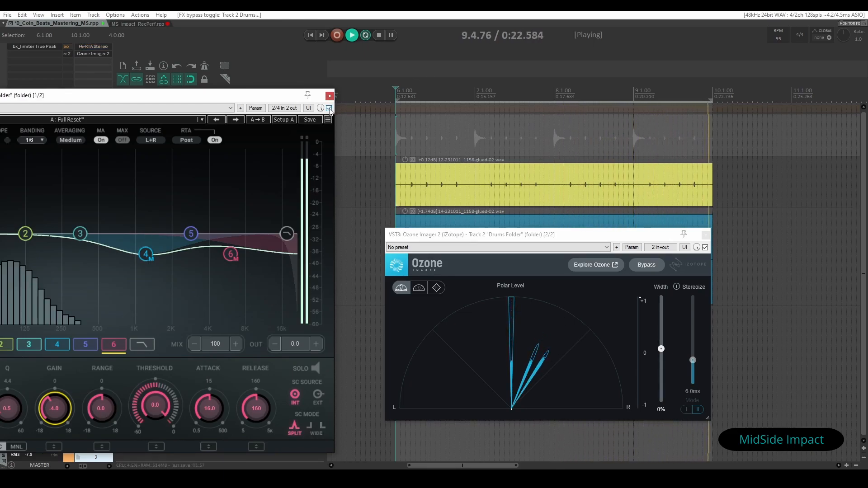
pyautogui.click(519, 360)
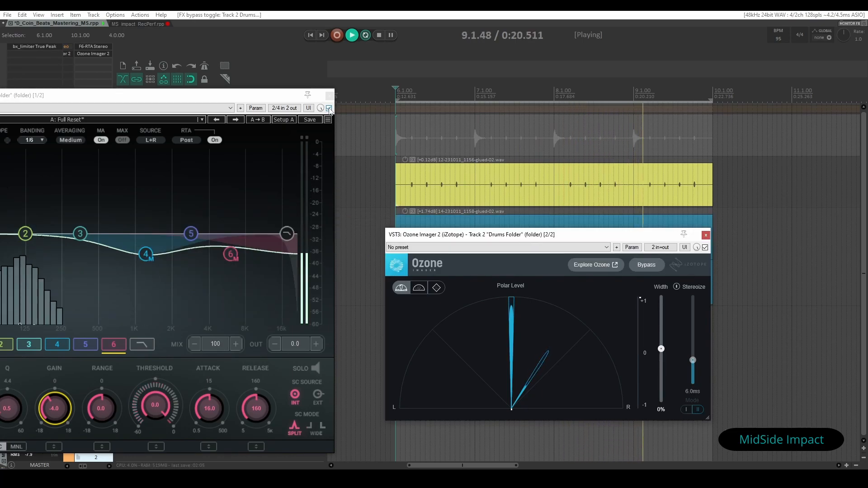
pyautogui.click(329, 108)
pyautogui.press('space')
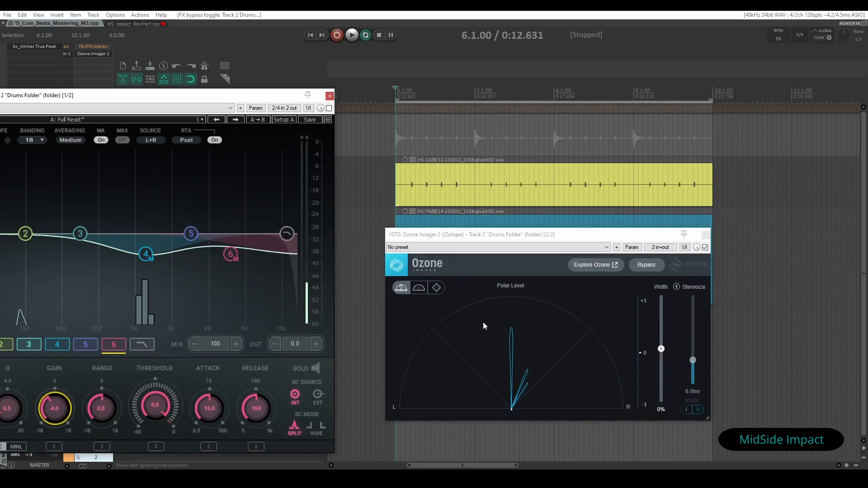
# Replay the drum loop with F6-RTA bypassed, re-enable it to examine the stereo image, and stop playback
pyautogui.click(499, 364)
pyautogui.press('space')
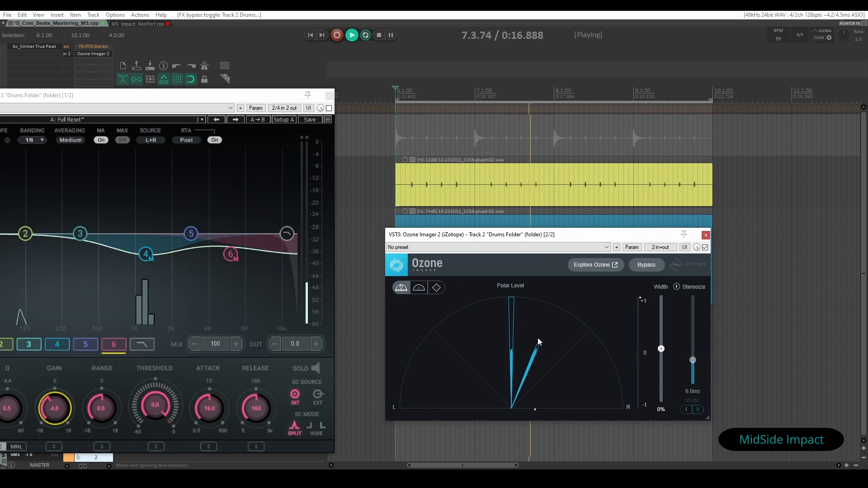
pyautogui.click(328, 108)
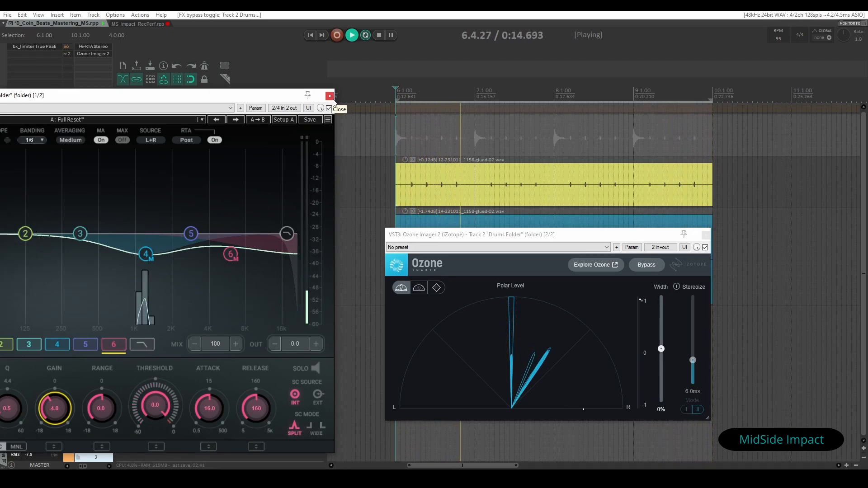
pyautogui.press('space')
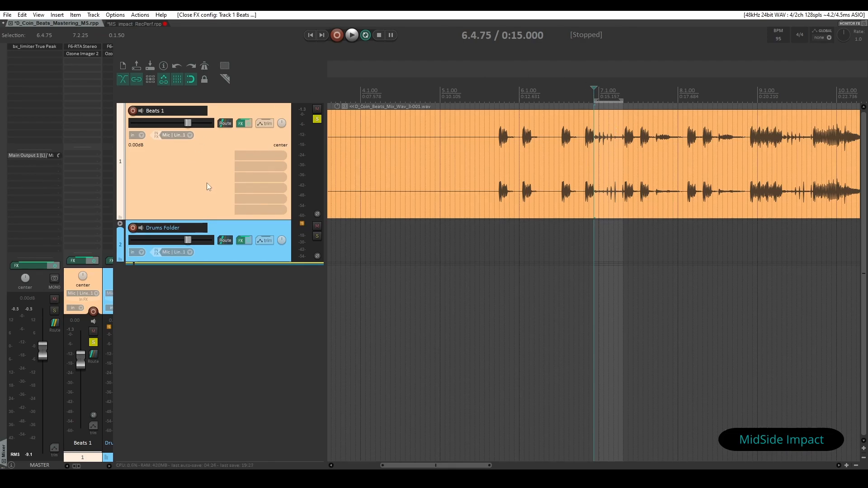
# Open F6-RTA on Beats 1 and switch band 4 to Sides processing
pyautogui.click(84, 48)
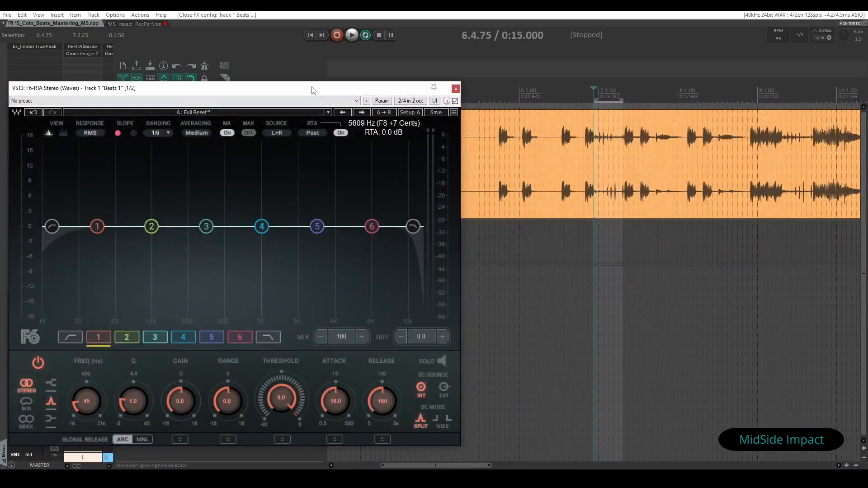
pyautogui.moveTo(313, 90); pyautogui.dragTo(404, 106)
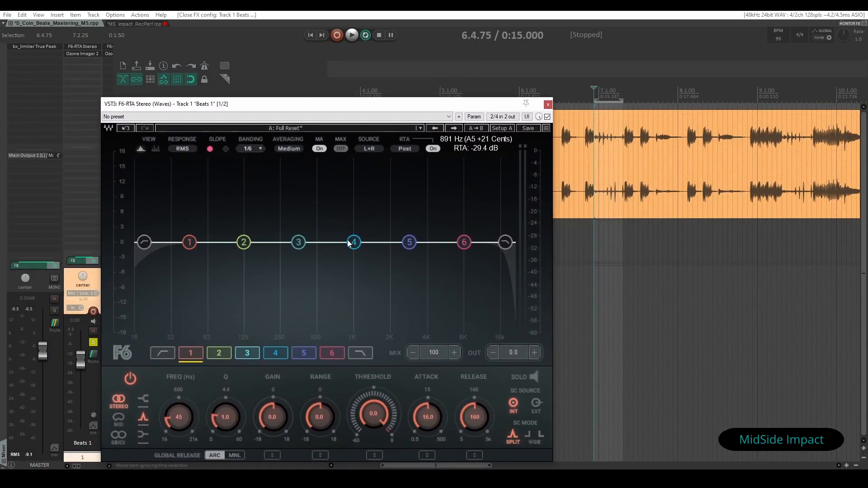
pyautogui.click(353, 245)
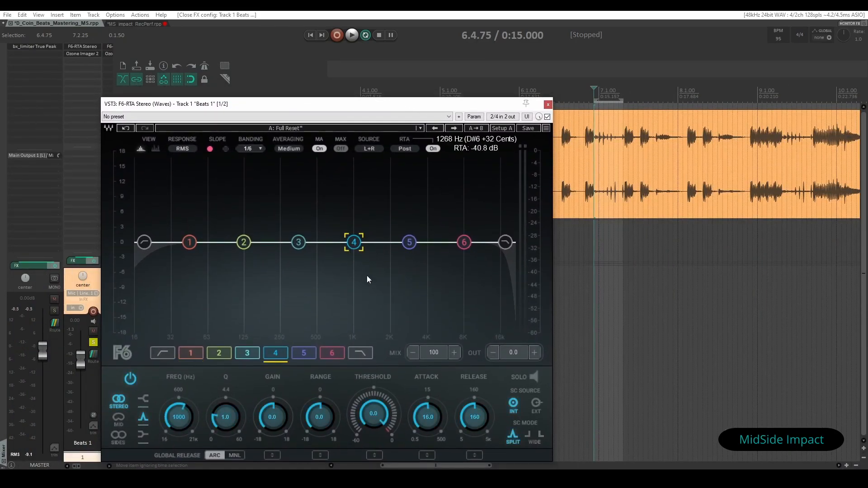
pyautogui.click(119, 437)
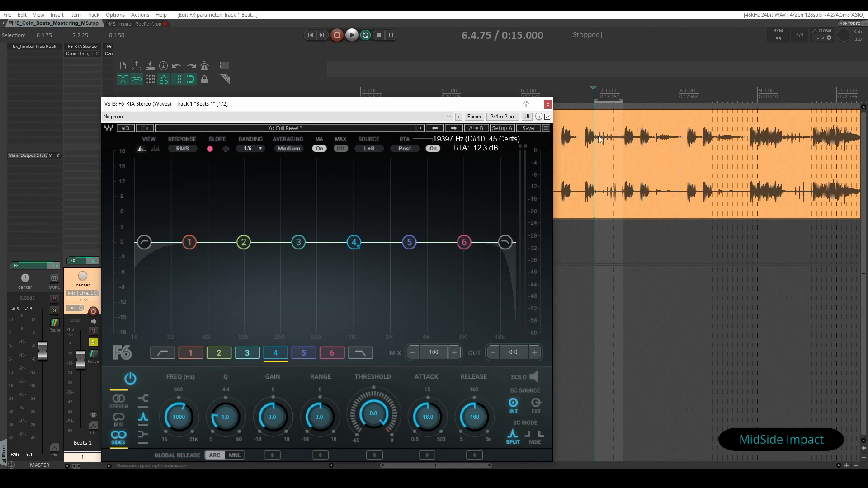
# While auditioning the beat loop, shape F6-RTA's Sides band 4 to 3193 Hz with Q 0.5 and an 11.1 dB boost
pyautogui.press('space')
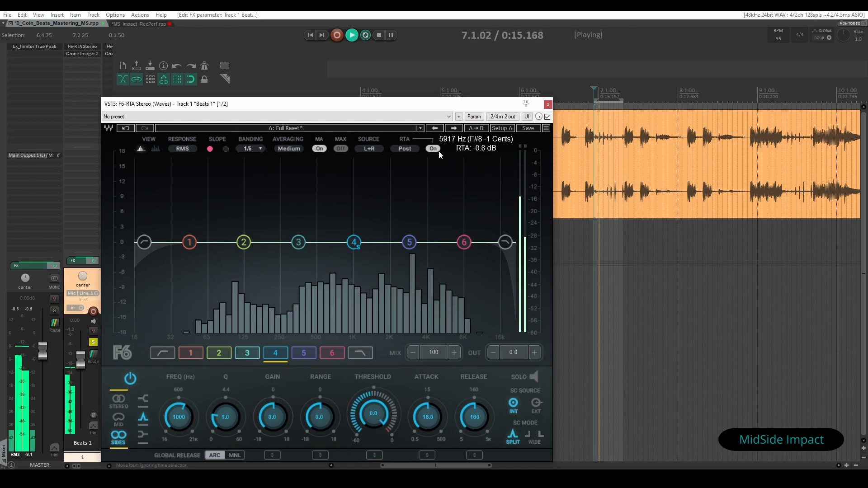
pyautogui.moveTo(354, 243); pyautogui.dragTo(415, 202)
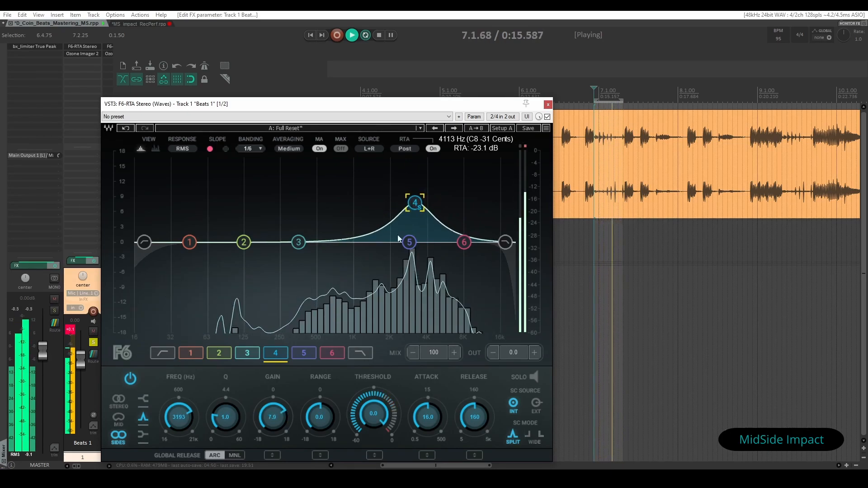
pyautogui.press('space')
pyautogui.moveTo(224, 416); pyautogui.dragTo(224, 430)
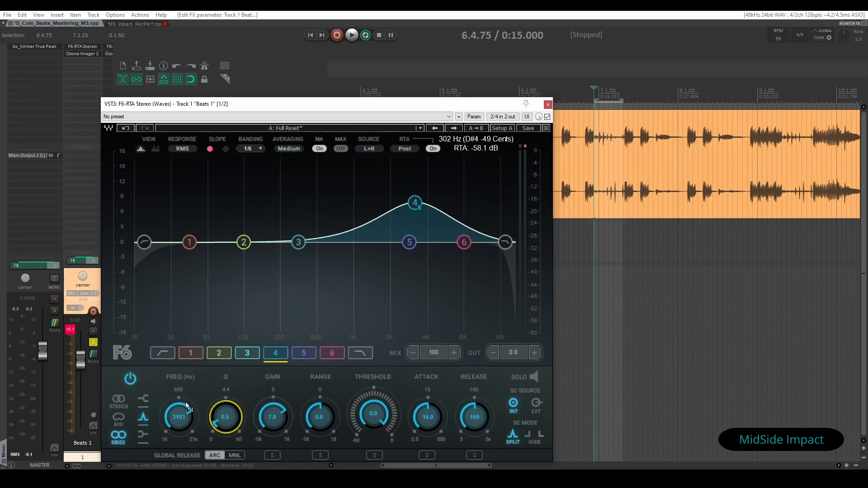
pyautogui.moveTo(279, 433); pyautogui.dragTo(279, 421)
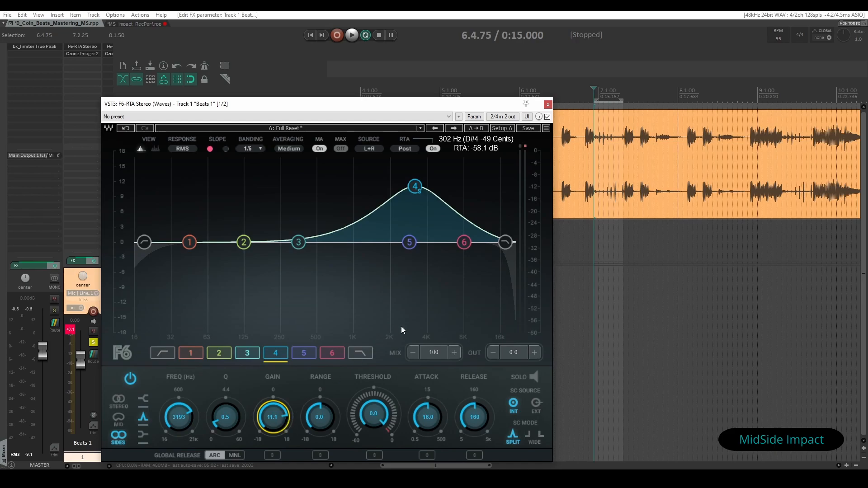
# Open Ozone Imager 2 on Beats 1 beside F6-RTA and bypass the EQ
pyautogui.click(83, 53)
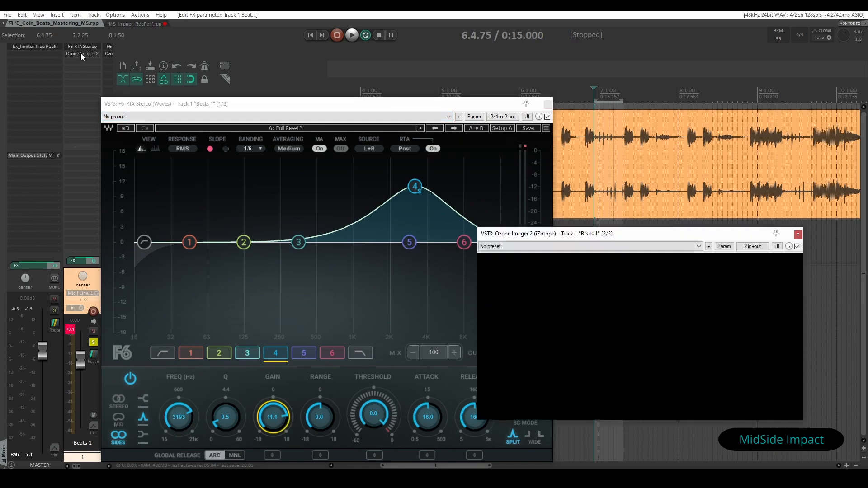
pyautogui.moveTo(338, 109); pyautogui.dragTo(240, 106)
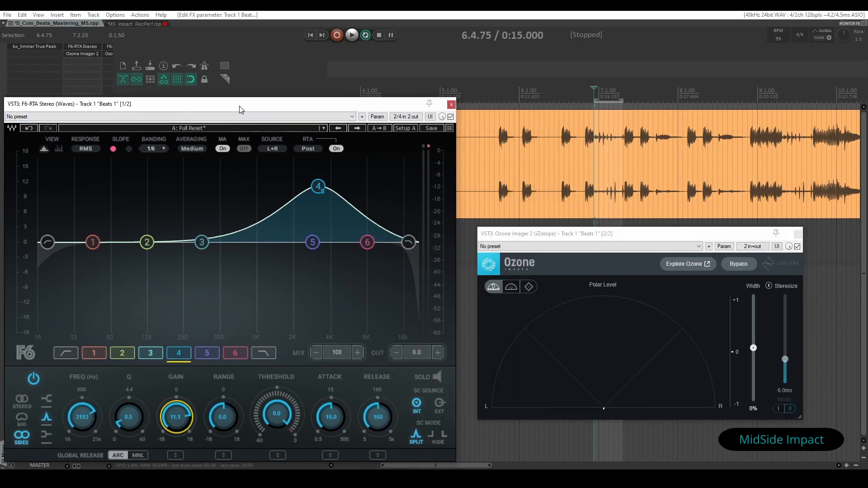
pyautogui.click(451, 117)
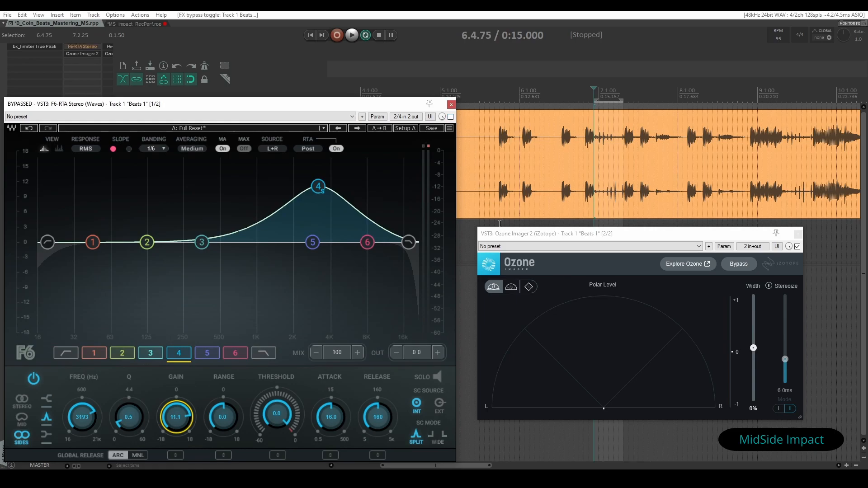
# Play the beat loop, compare its stereo image with F6-RTA bypassed and enabled, and stop playback with the EQ enabled
pyautogui.press('space')
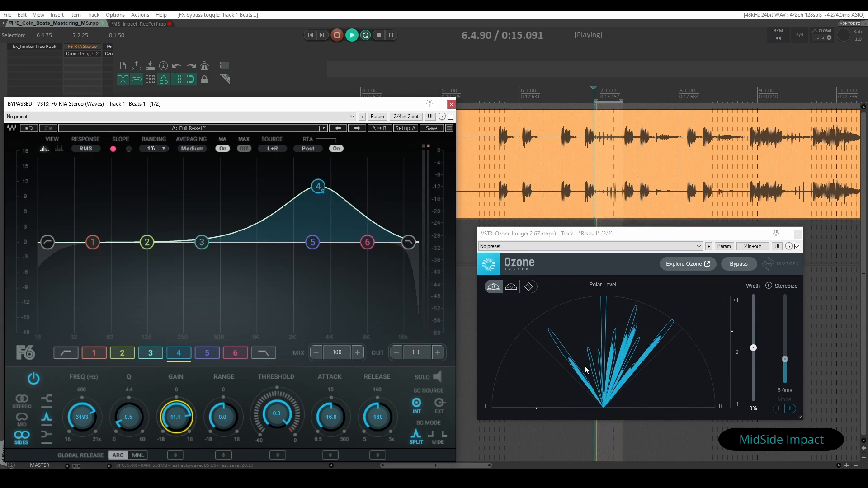
pyautogui.click(450, 117)
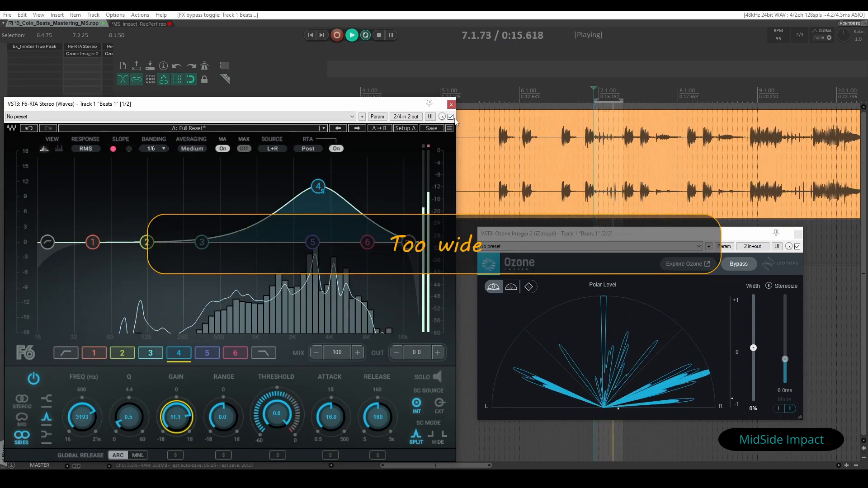
pyautogui.click(450, 117)
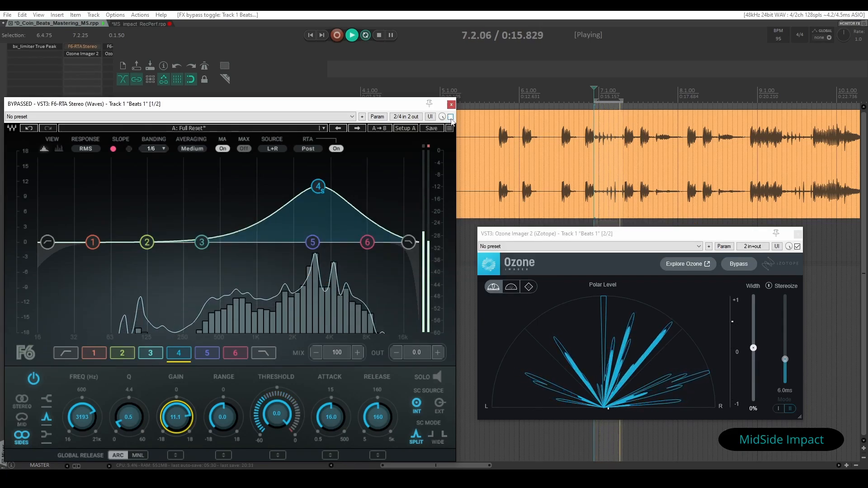
pyautogui.click(450, 117)
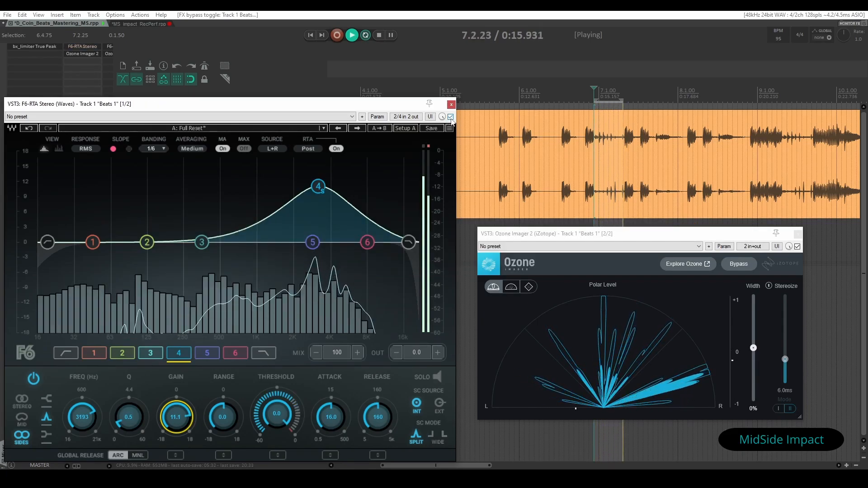
pyautogui.press('space')
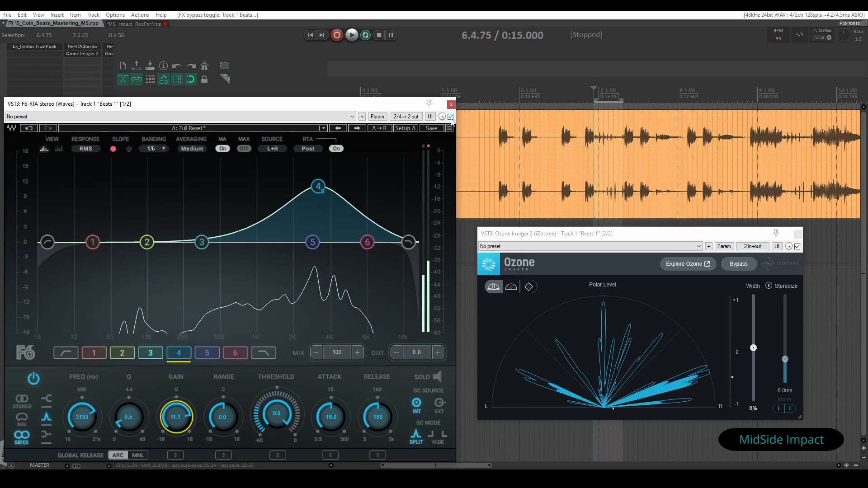